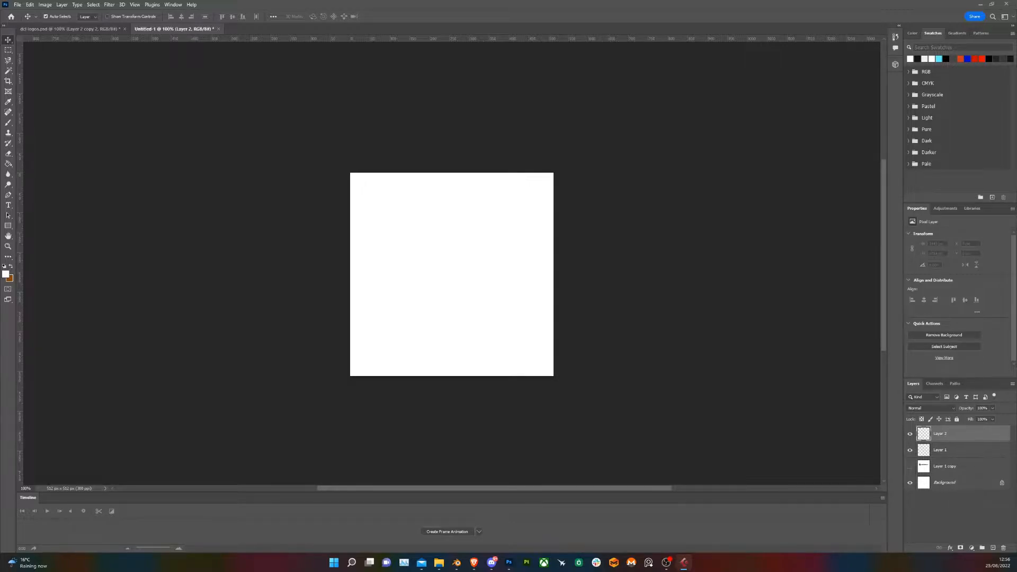
Step: Show the hidden Layer 1 copy with the Decentraland wordmark and paste the copied logo sheet onto Layer 2
key(super+d)
key(super+d)
click(910, 467)
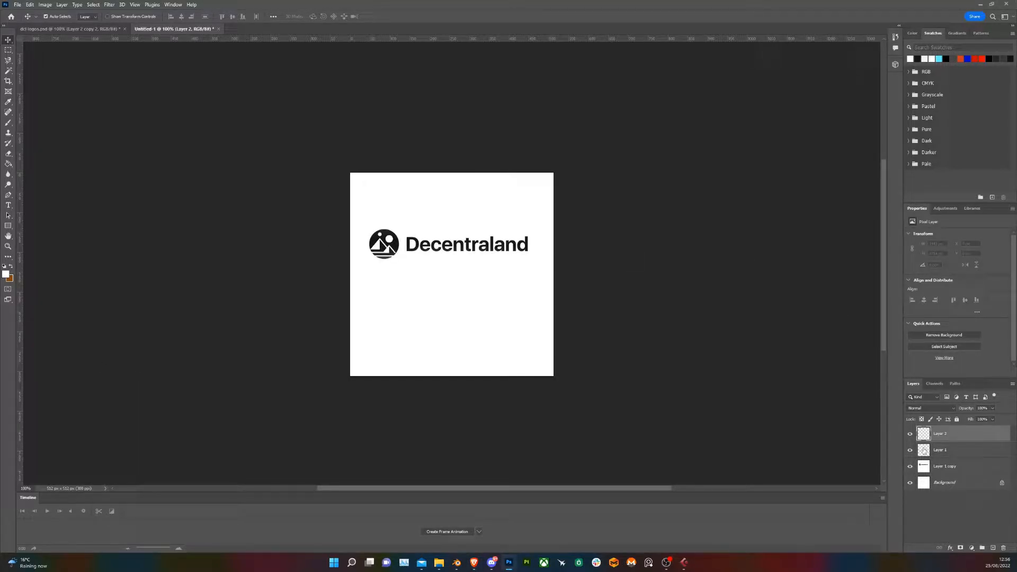
key(ctrl+v)
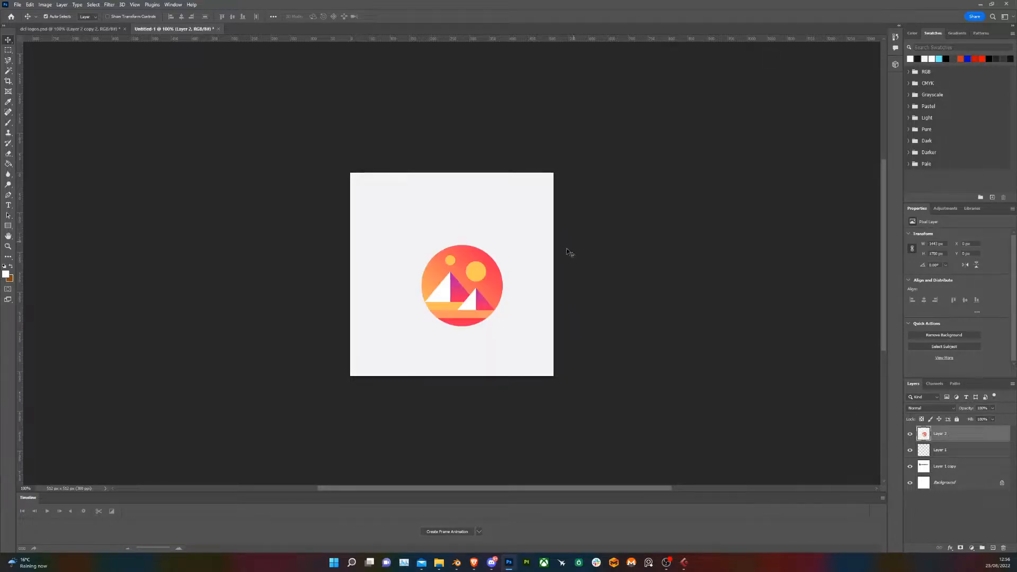
Step: Scale the pasted logo sheet to about 66% and position it so the large black emblem sits in the canvas's lower half
key(ctrl+t)
drag(347, 172, 533, 404)
drag(600, 437, 408, 107)
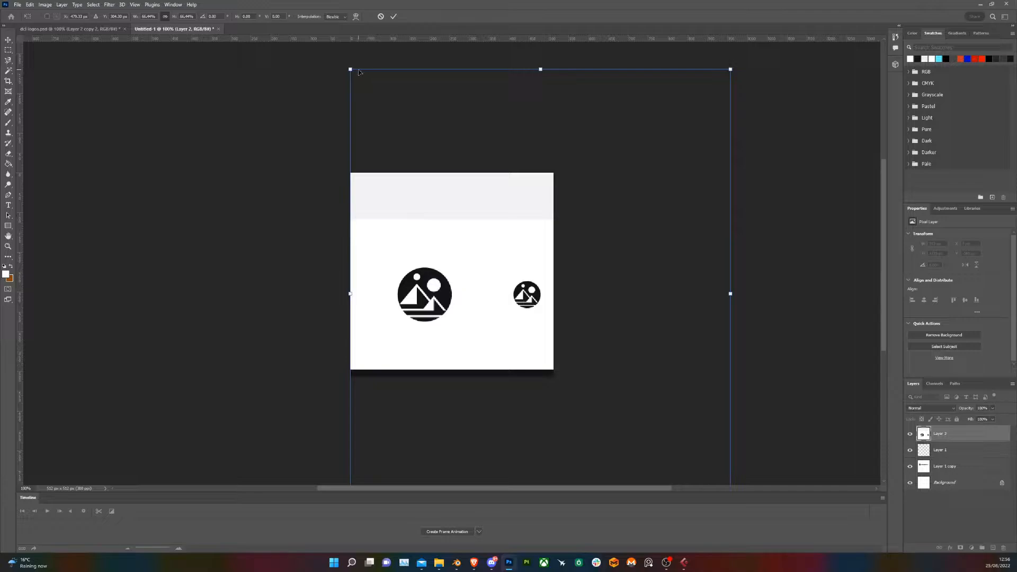
mouse_move(358, 72)
mouse_down()
mouse_move(403, 144)
mouse_move(431, 232)
mouse_move(404, 73)
mouse_move(371, 88)
mouse_up()
key(Return)
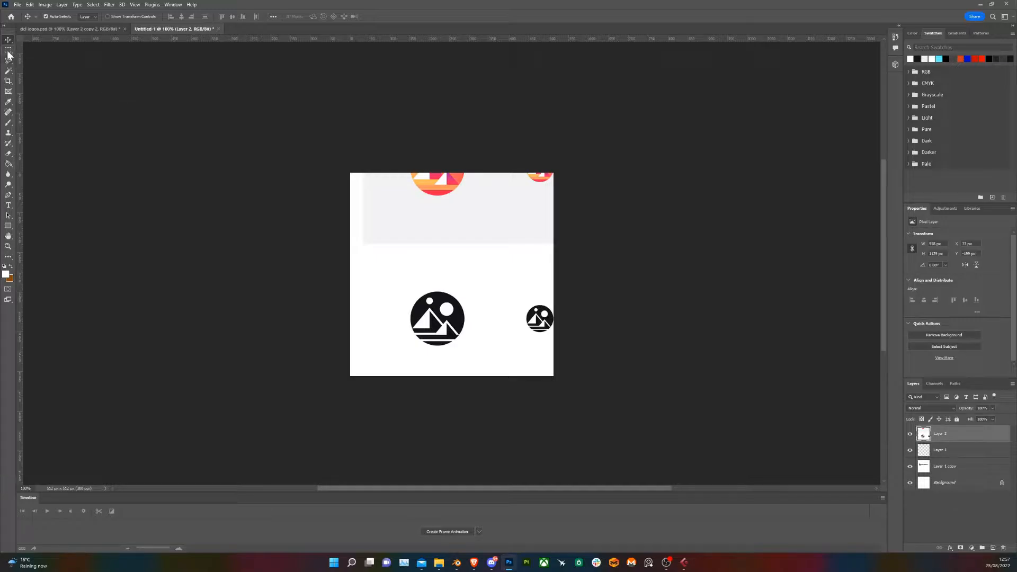
Step: Erase everything on the logo sheet except the large black emblem, and move the emblem centrally below the Decentraland wordmark
click(9, 154)
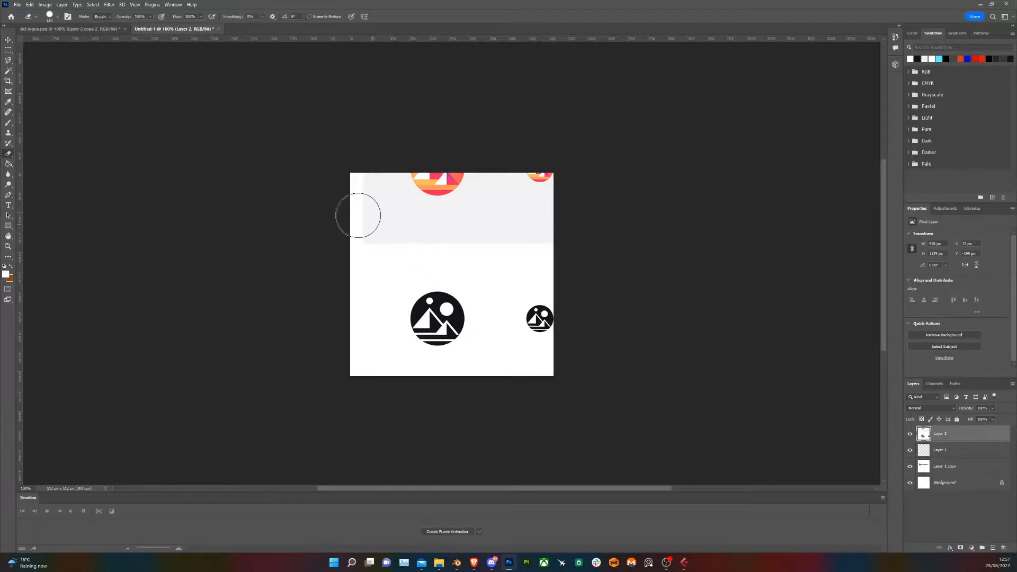
mouse_move(340, 187)
mouse_down()
mouse_move(778, 231)
mouse_move(277, 191)
mouse_move(533, 351)
mouse_move(527, 387)
mouse_move(356, 363)
mouse_move(352, 276)
mouse_move(421, 211)
mouse_move(390, 164)
mouse_up()
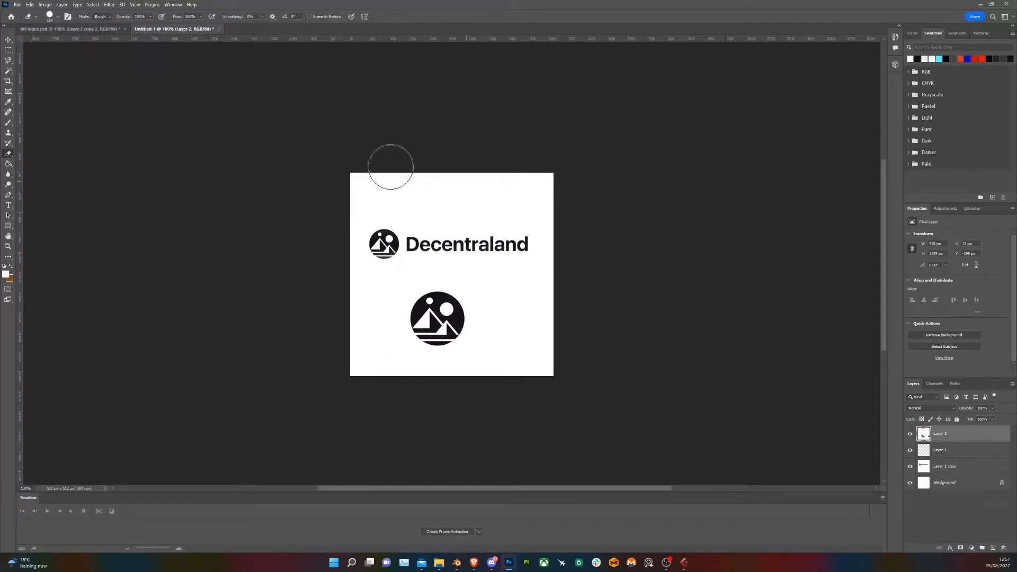
click(8, 39)
mouse_move(448, 334)
mouse_down()
mouse_move(473, 350)
mouse_move(459, 345)
mouse_up()
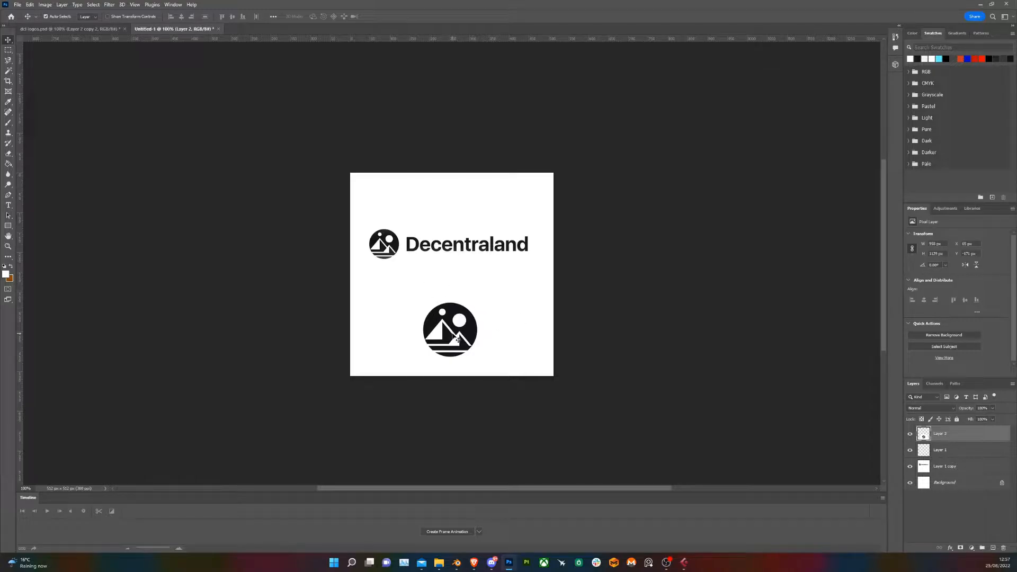
mouse_move(455, 334)
mouse_down()
mouse_move(455, 326)
mouse_move(453, 336)
mouse_up()
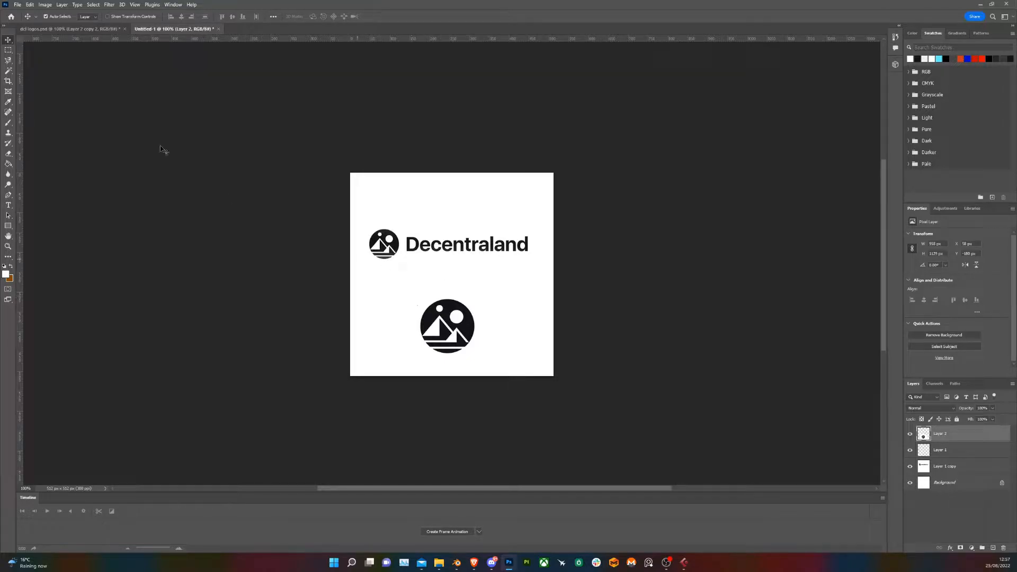
Step: Marquee-select a patch of about 23 × 20 px in the canvas's upper-left corner and fill it with light grey
click(8, 50)
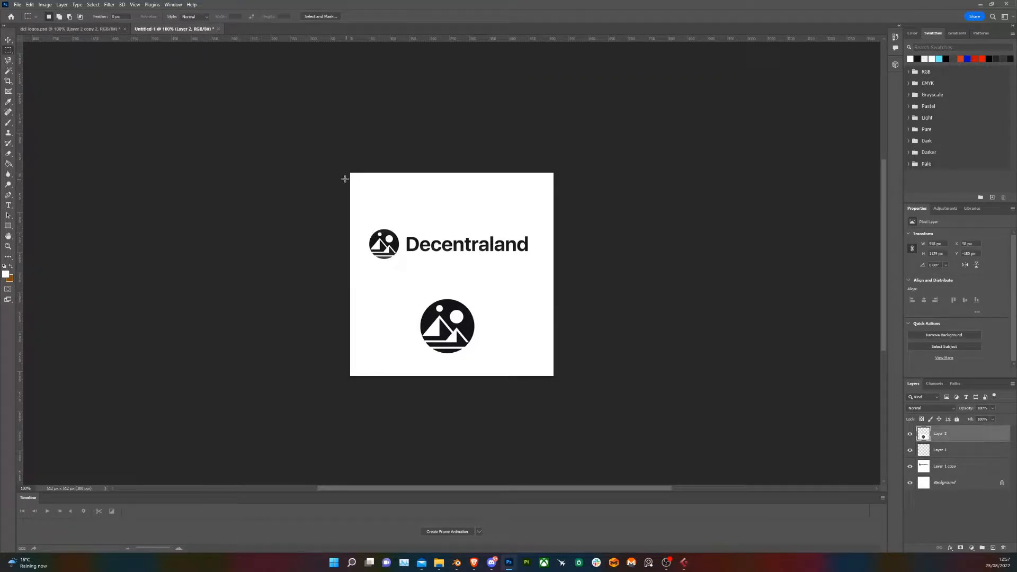
drag(346, 168, 360, 180)
click(8, 275)
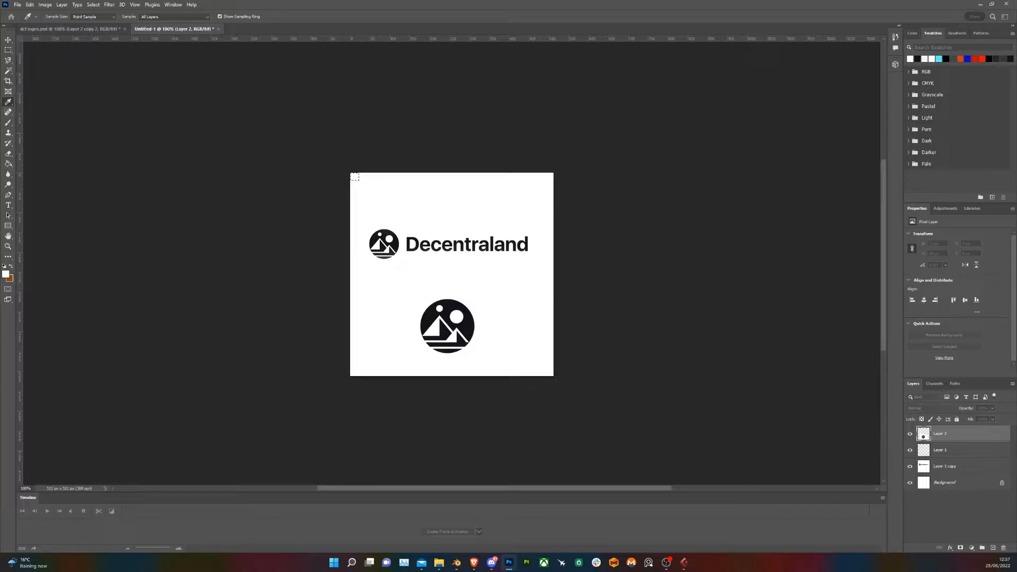
key(m)
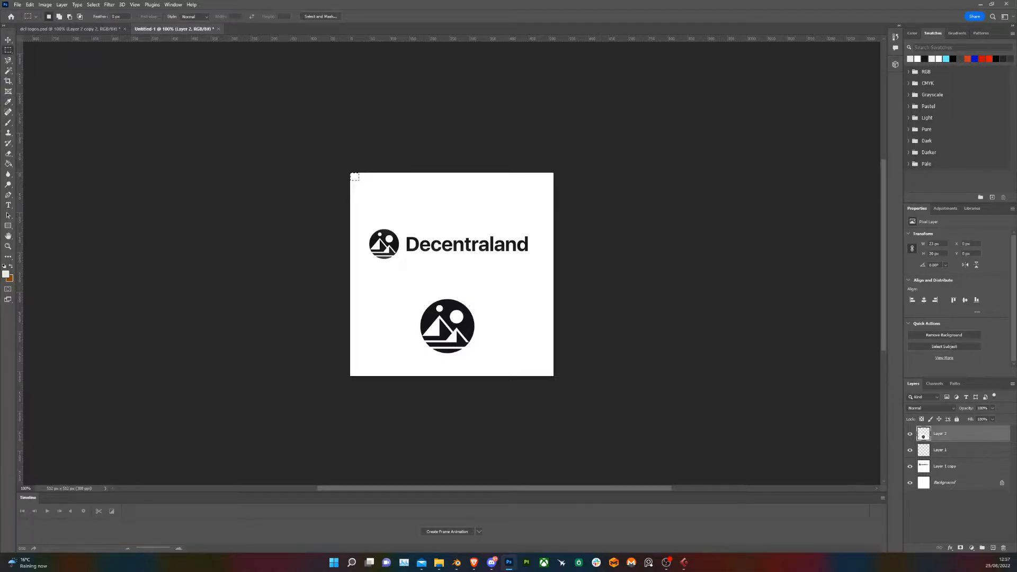
click(8, 163)
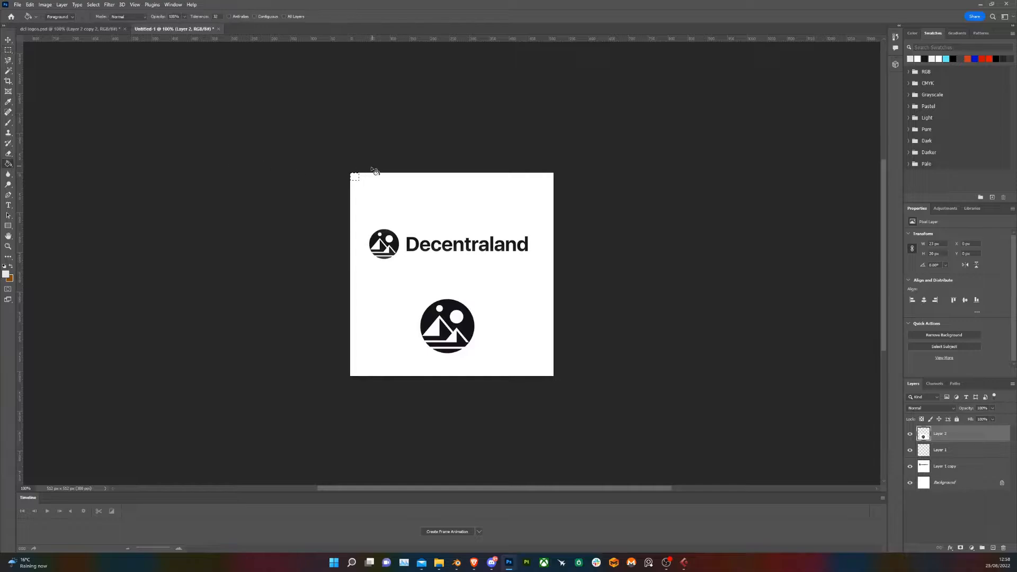
Step: Marquee-select a second patch of about 24 × 20 px beside the light grey one and fill it with darker grey
click(8, 50)
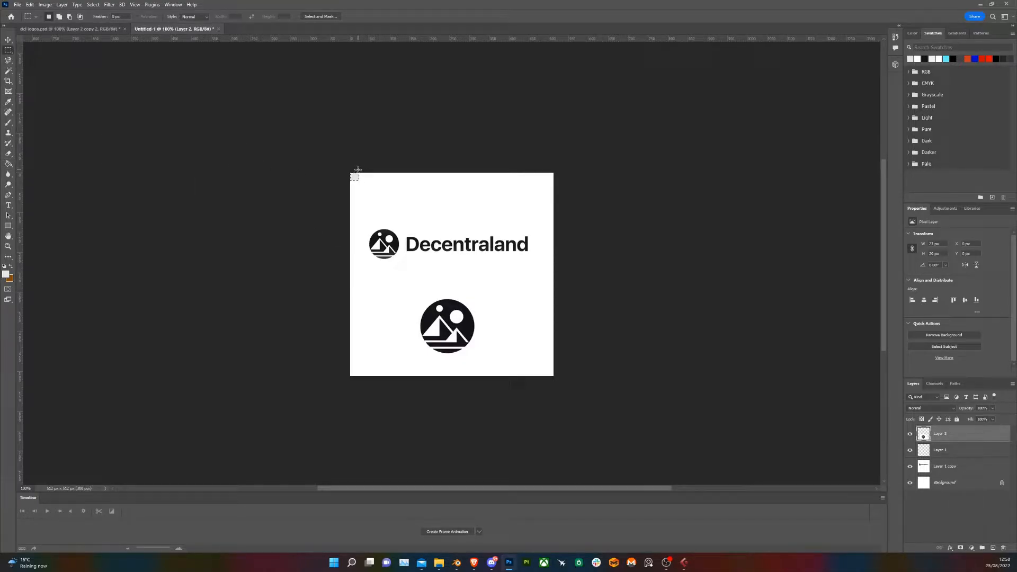
drag(359, 169, 368, 180)
key(i)
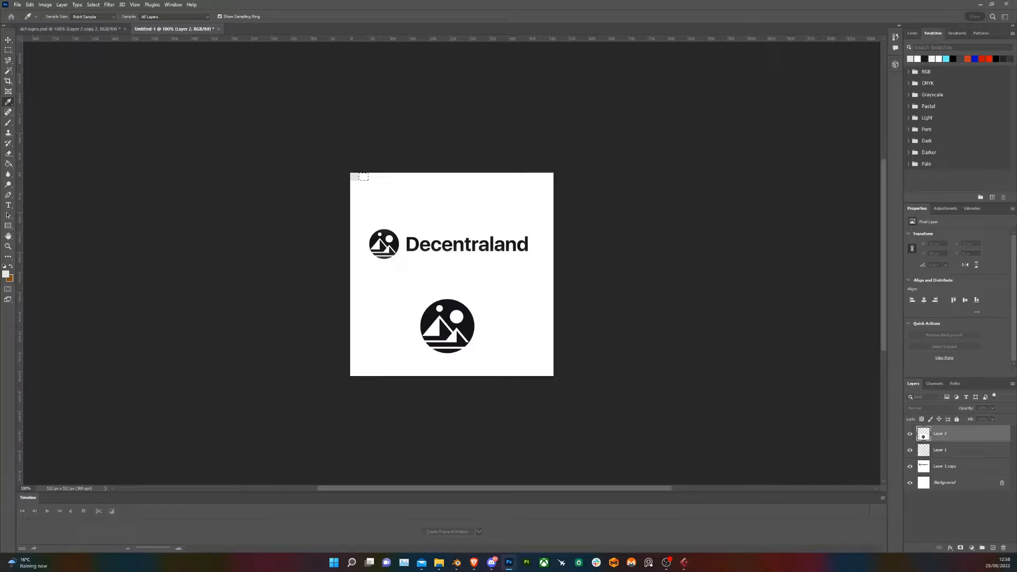
key(m)
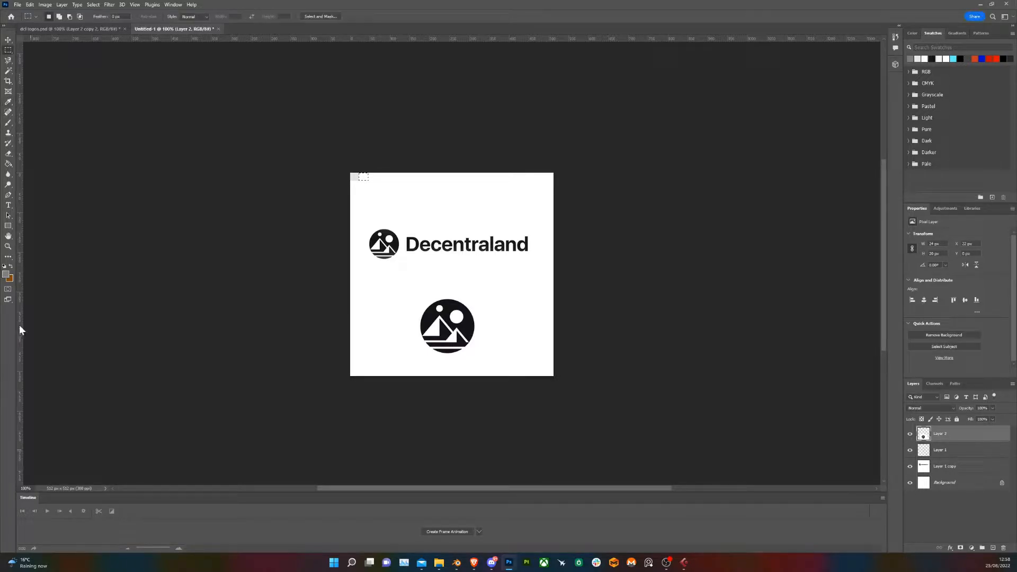
click(9, 164)
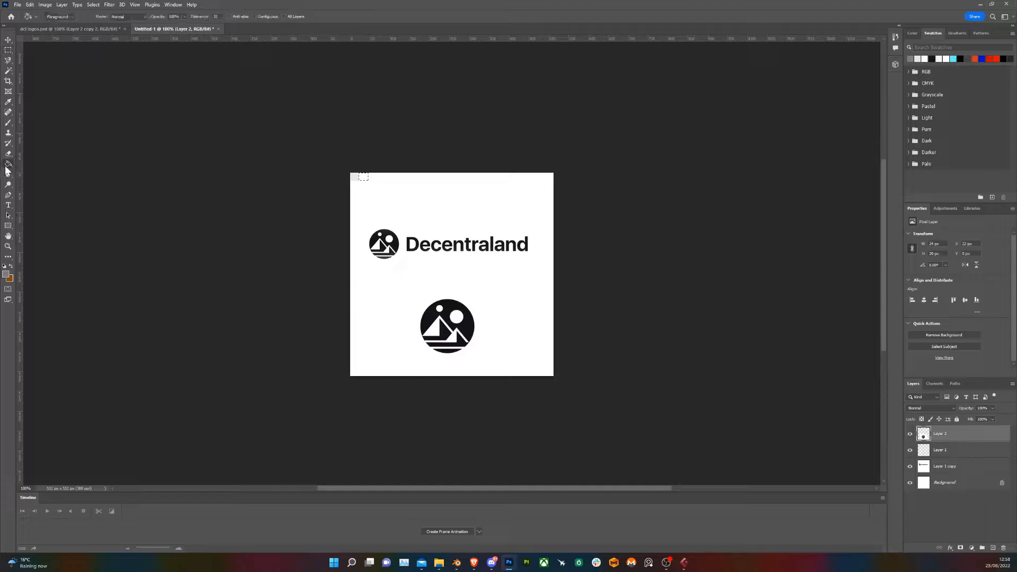
click(365, 177)
click(8, 40)
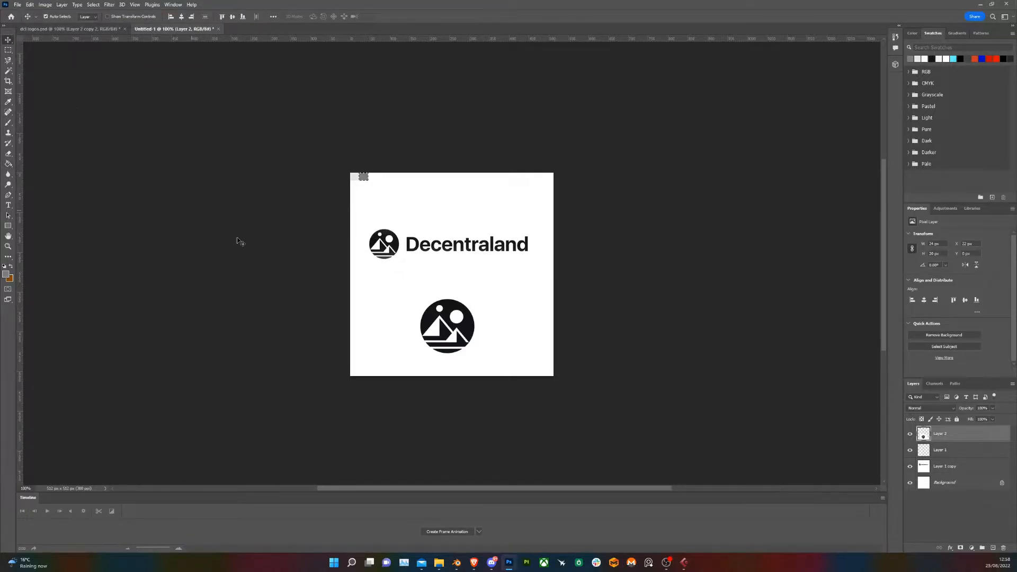
click(362, 109)
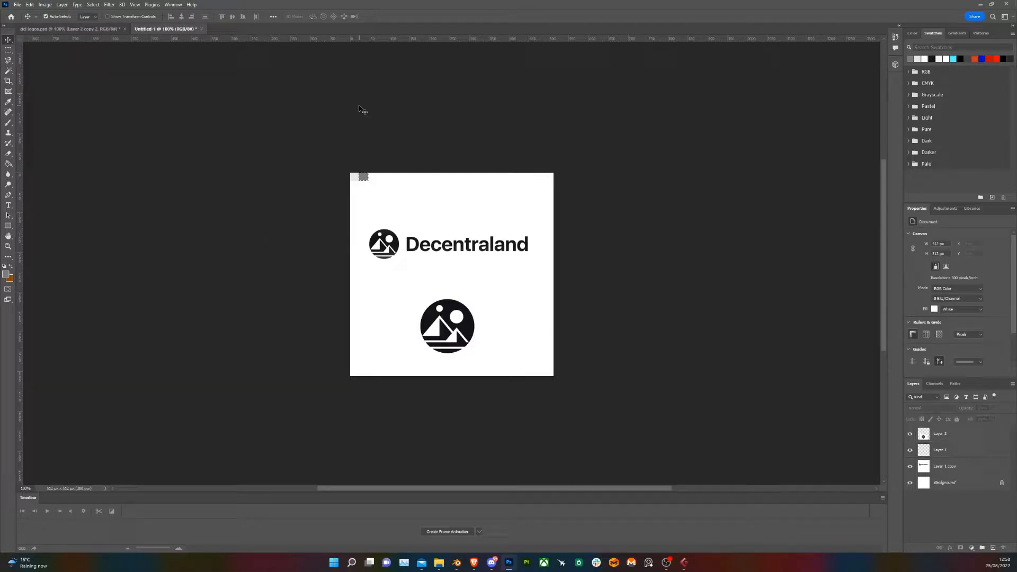
Step: Start saving a copy of the image and create a folder named "15 texturing a hoodie" inside the Wearable creation process folder
click(18, 5)
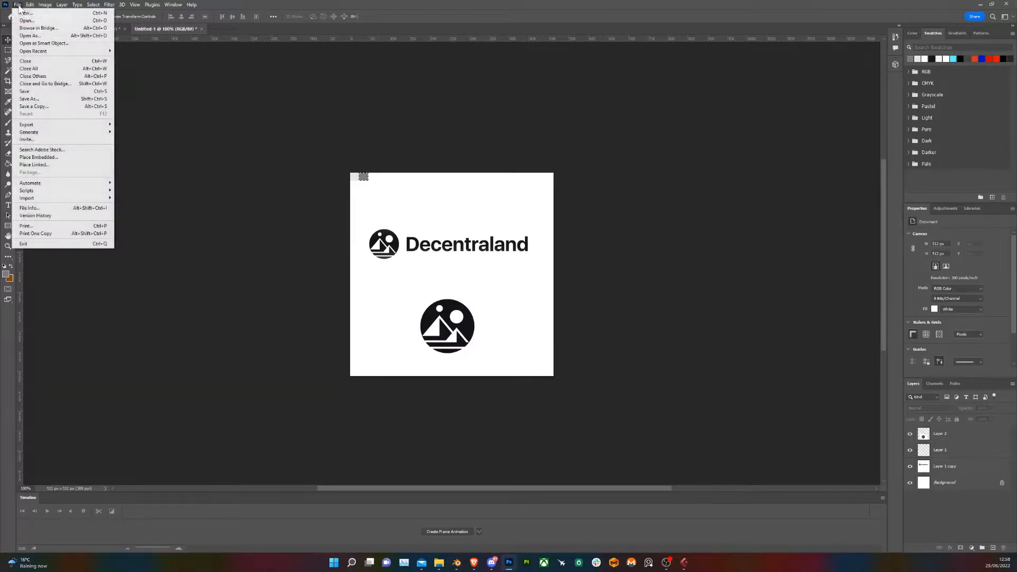
click(42, 107)
click(232, 365)
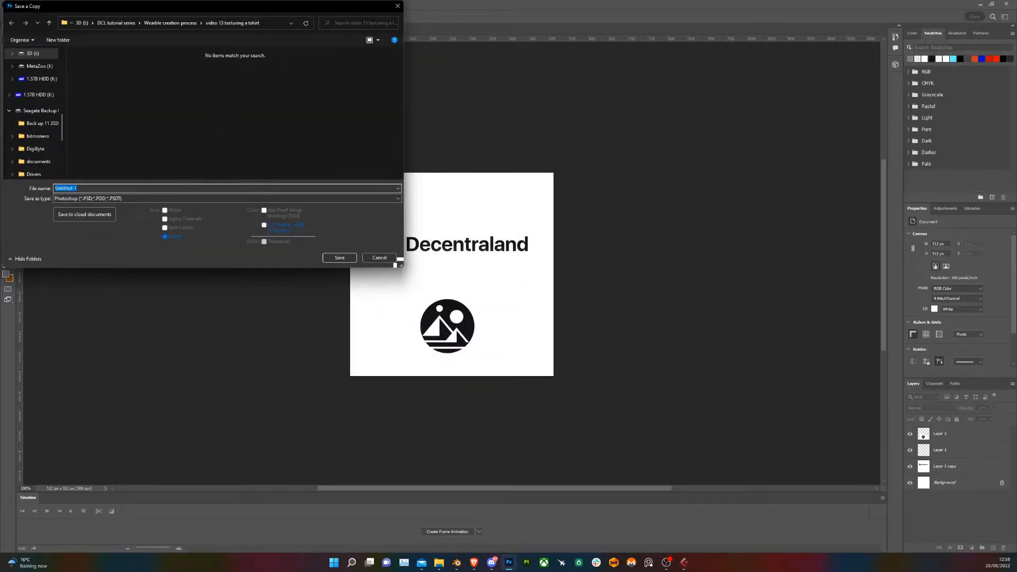
click(181, 23)
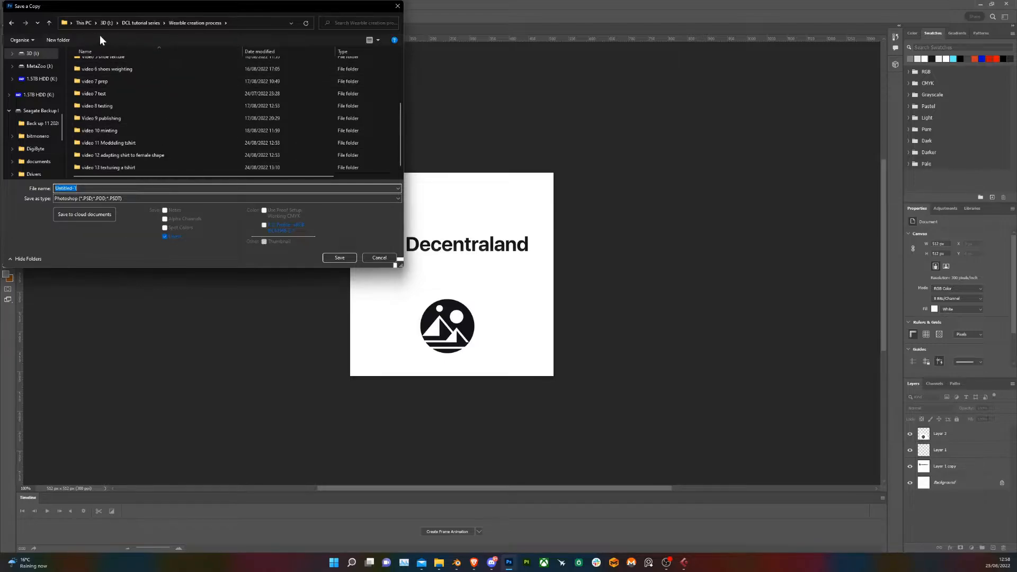
click(66, 40)
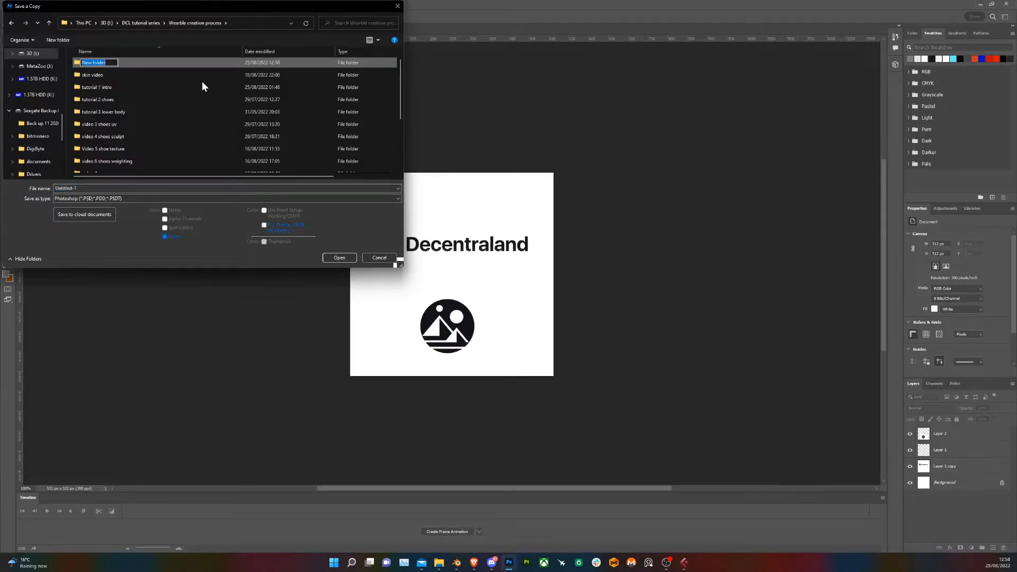
text(15 texturing a hoodie)
key(Return)
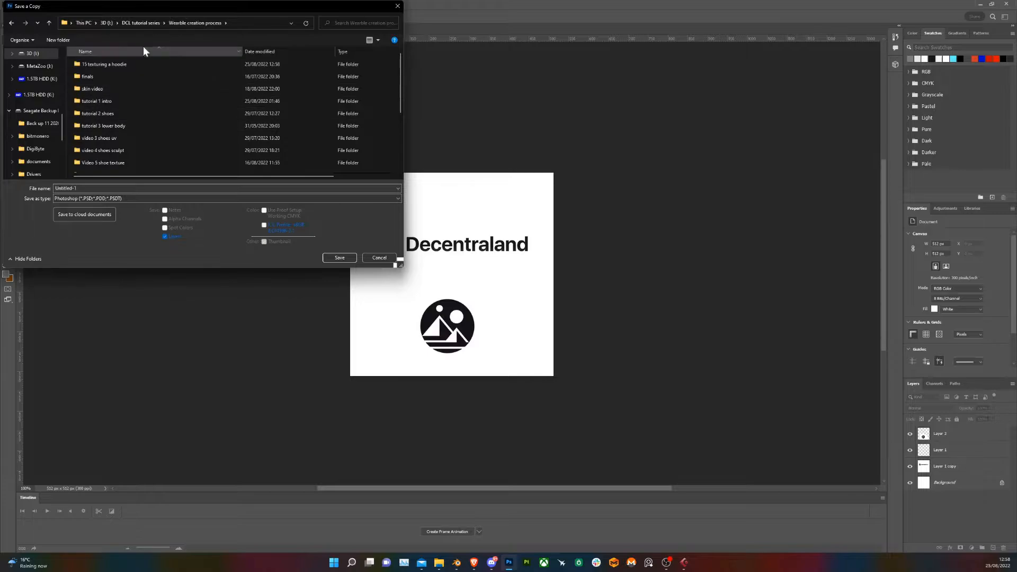
Step: Save the copy in the "15 texturing a hoodie" folder as a JPEG named "logo tex"
double_click(137, 64)
click(171, 186)
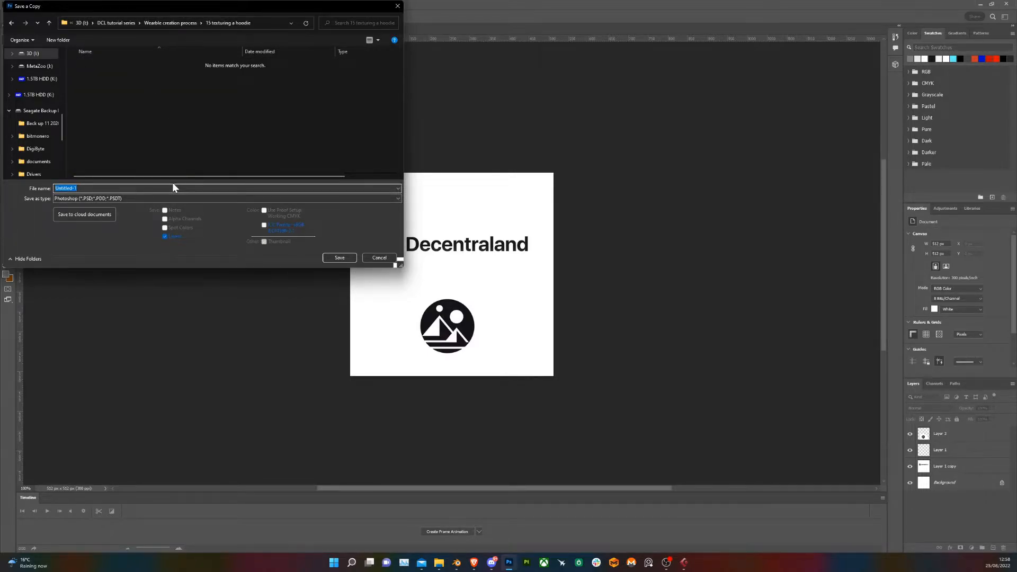
text(logo tex)
click(134, 200)
click(128, 259)
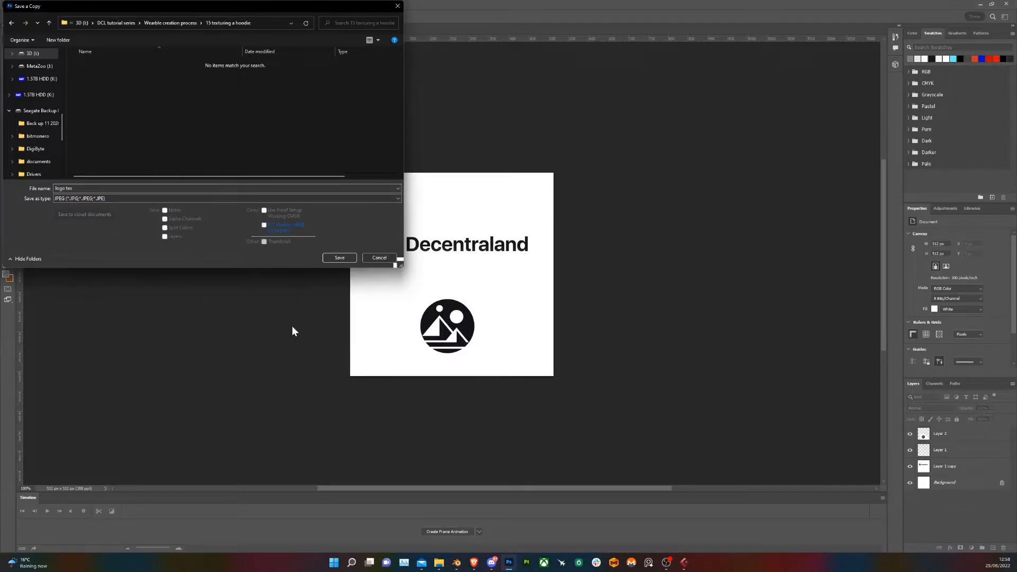
click(339, 258)
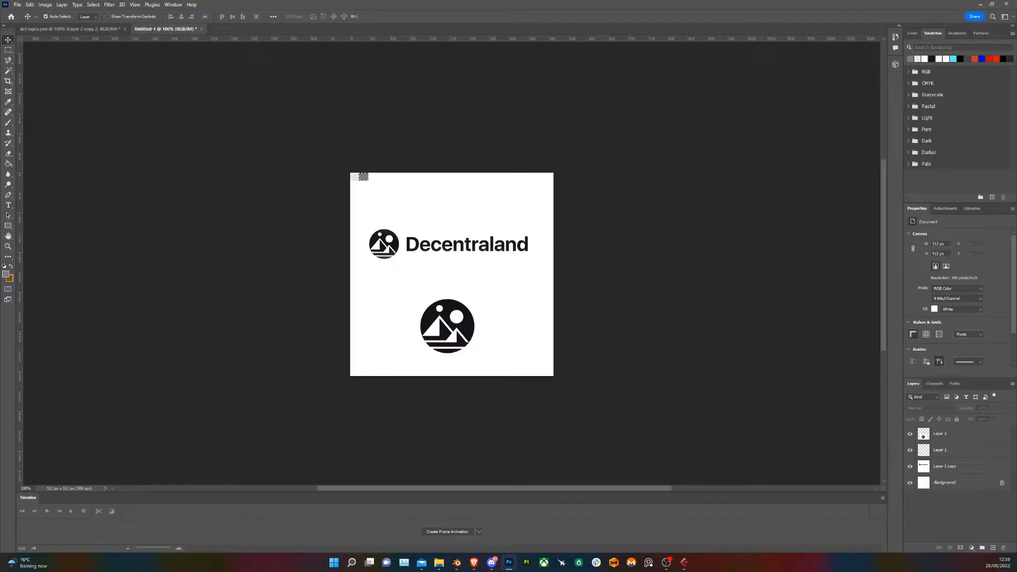
Step: Switch to Blender, open the Shading workspace and enter Edit Mode on the M_uBody_BaseMesh hoodie mesh
click(457, 563)
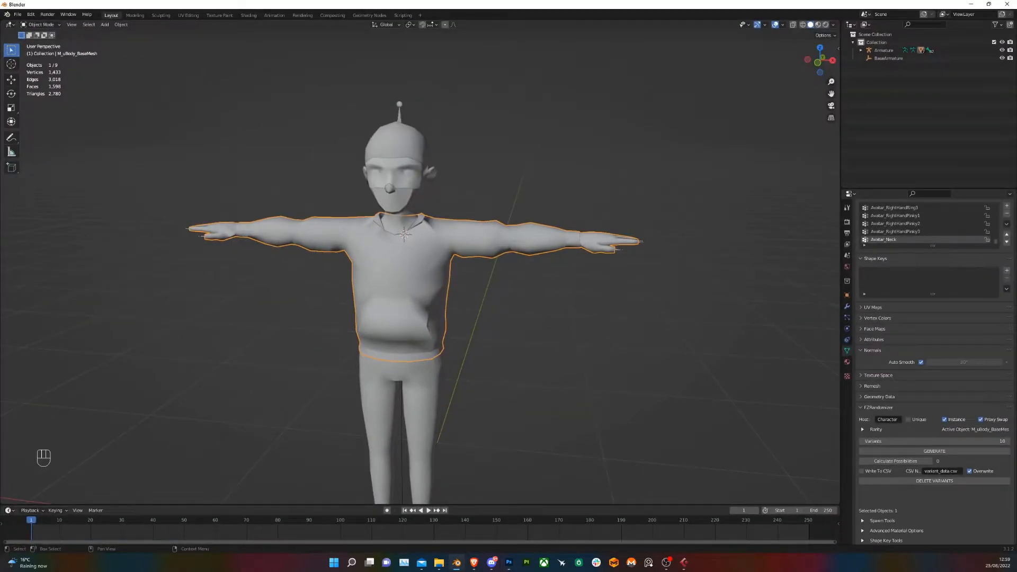
scroll(417, 306, up, 3)
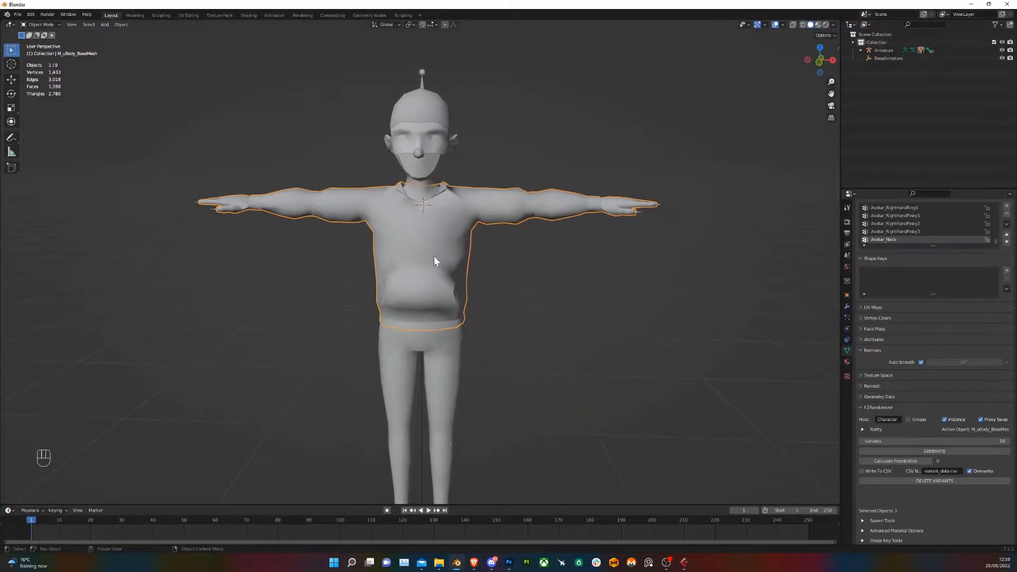
click(248, 16)
middle_drag(404, 132, 487, 144)
key(Tab)
scroll(484, 170, up, 4)
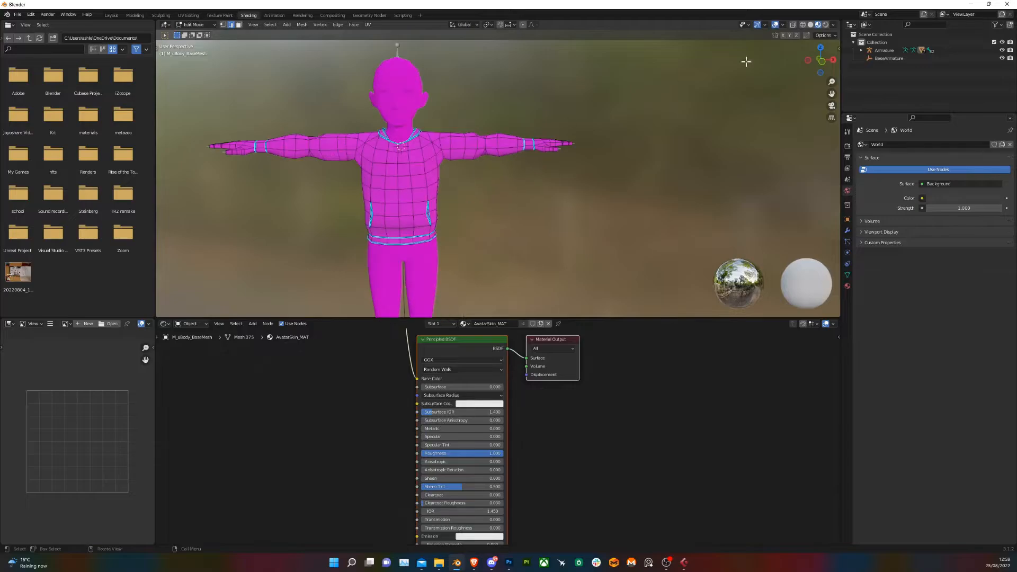
Step: From the front view with X-ray on, box-select the hoodie's torso and sleeve faces between the wrists
click(821, 60)
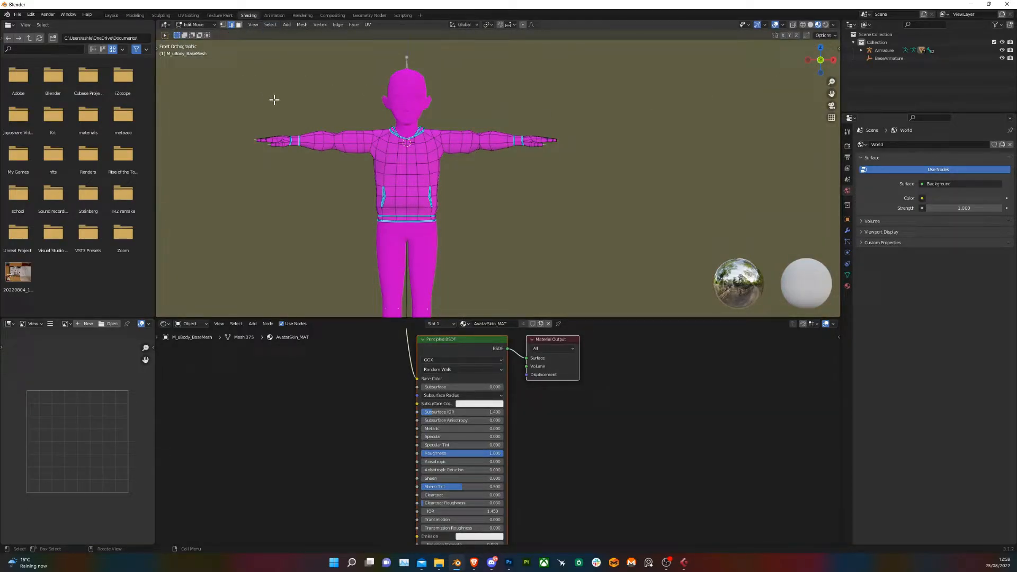
click(793, 25)
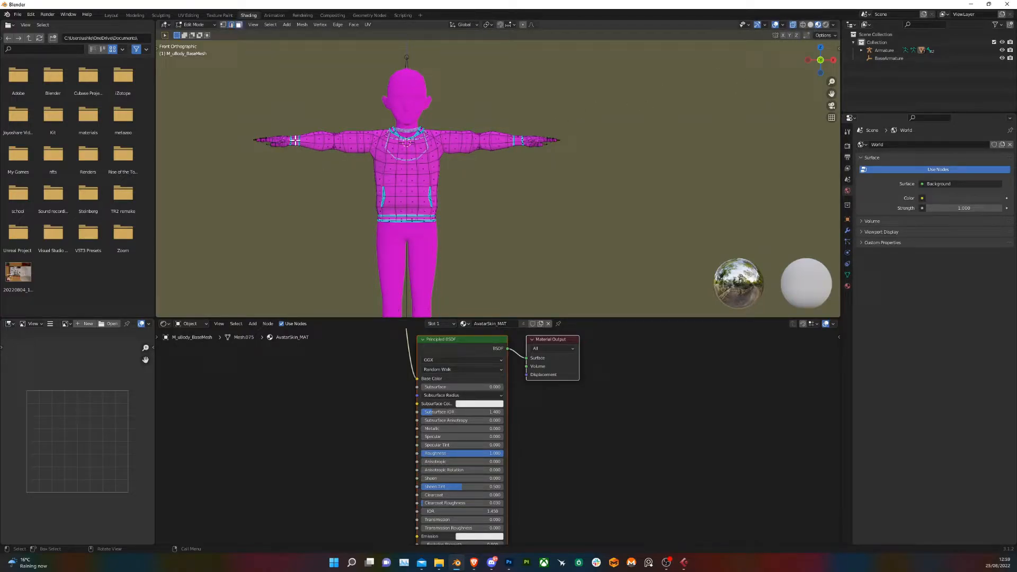
drag(291, 129, 522, 222)
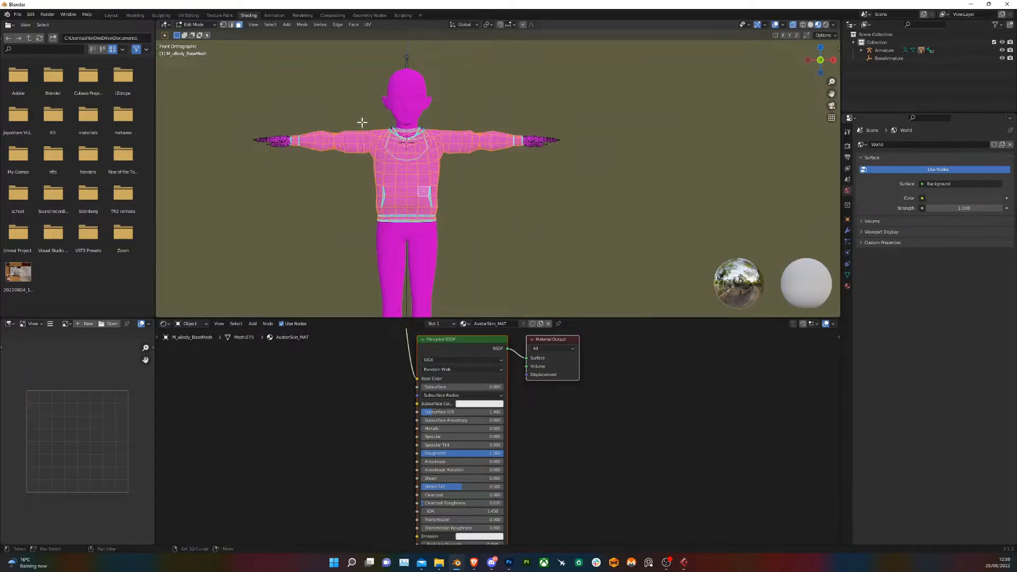
Step: Extend the hoodie face selection to include the remaining cuff and the waist hem
scroll(366, 122, up, 5)
shift+middle_drag(195, 164, 289, 172)
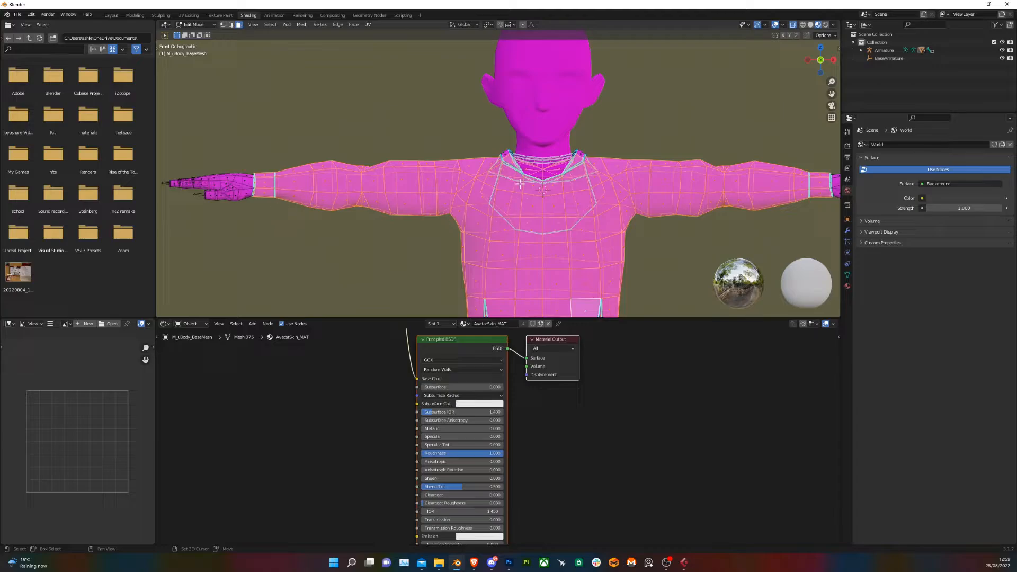
shift+middle_drag(541, 193, 486, 184)
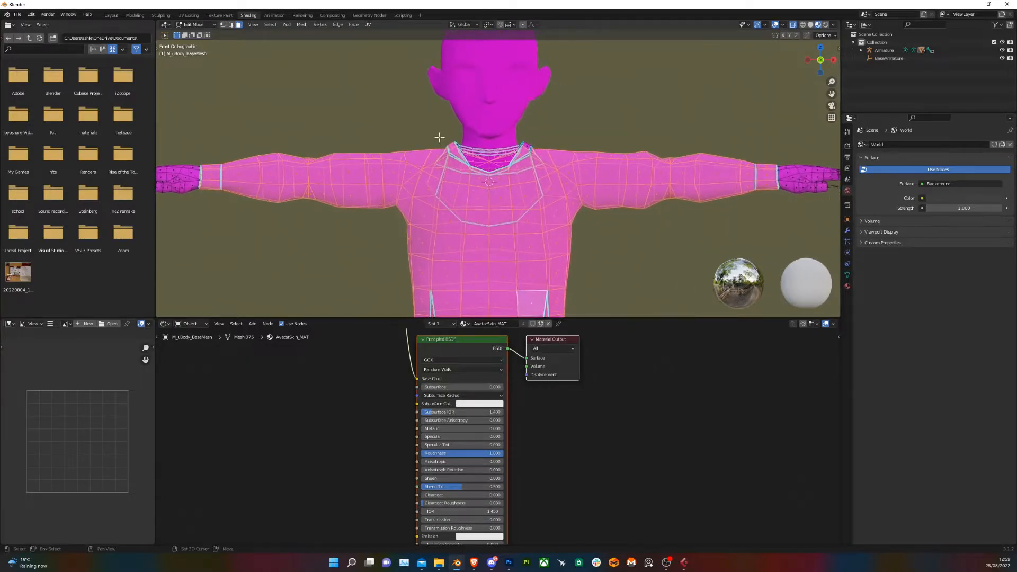
shift+middle_drag(740, 182, 558, 151)
shift+drag(548, 115, 597, 176)
shift+middle_drag(467, 202, 506, 54)
mouse_move(222, 146)
shift+mouse_down()
mouse_move(479, 238)
mouse_move(486, 212)
shift+mouse_up()
shift+middle_drag(418, 64, 444, 247)
middle_drag(457, 243, 404, 213)
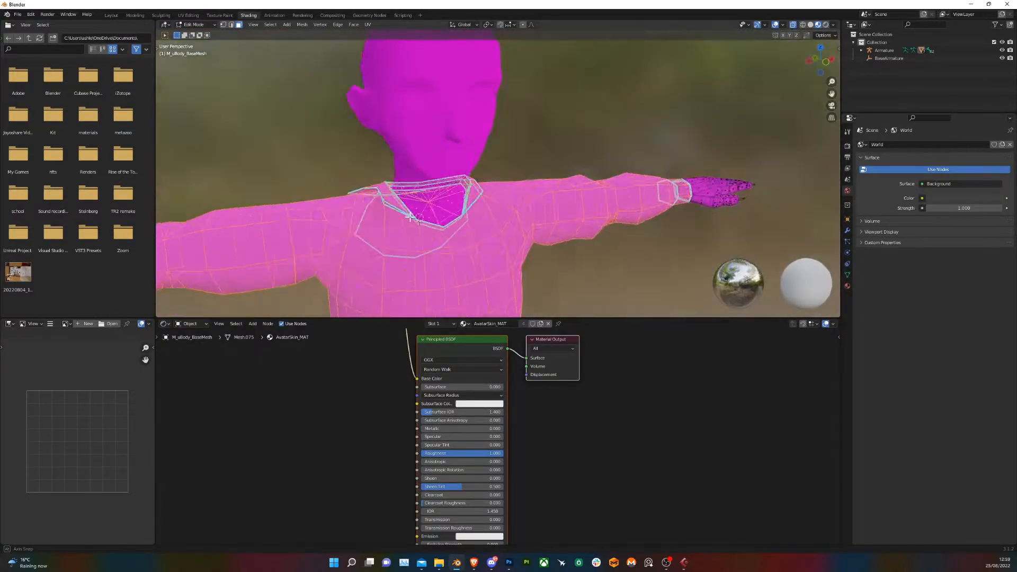
scroll(404, 214, down, 3)
middle_drag(688, 202, 637, 203)
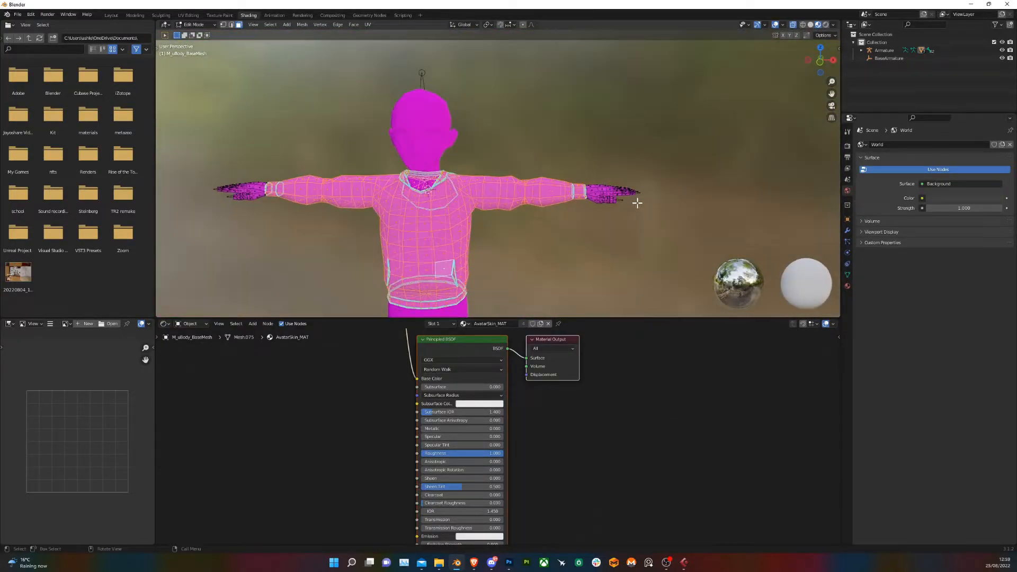
Step: Add a second material slot to the body mesh with a new material named "hoodie"
click(848, 286)
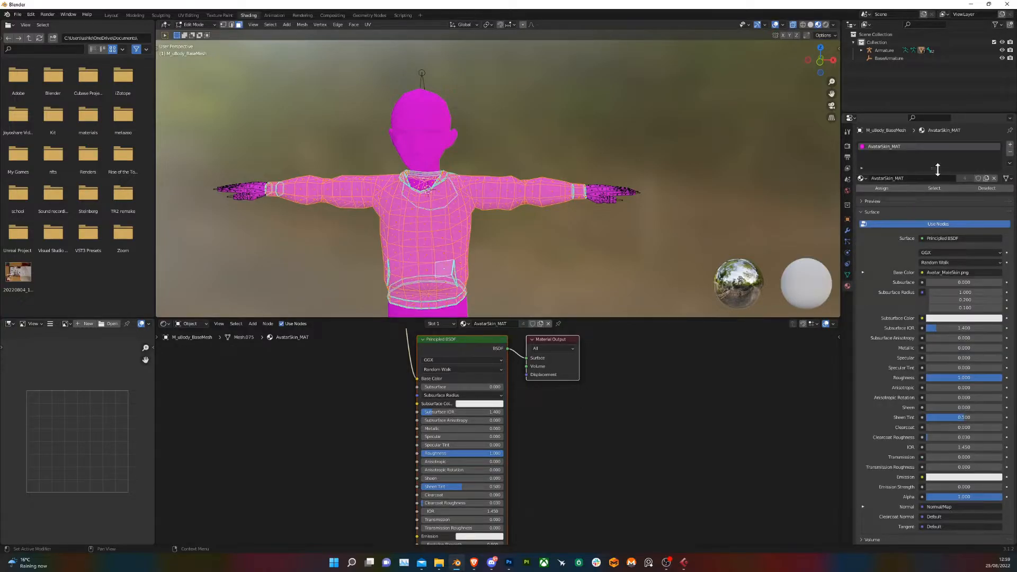
click(1010, 144)
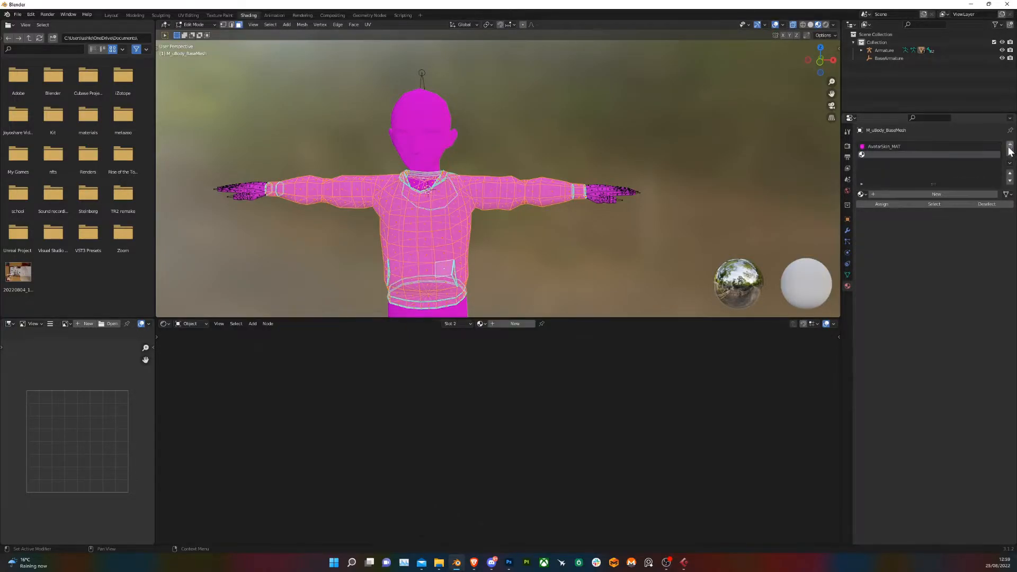
click(932, 195)
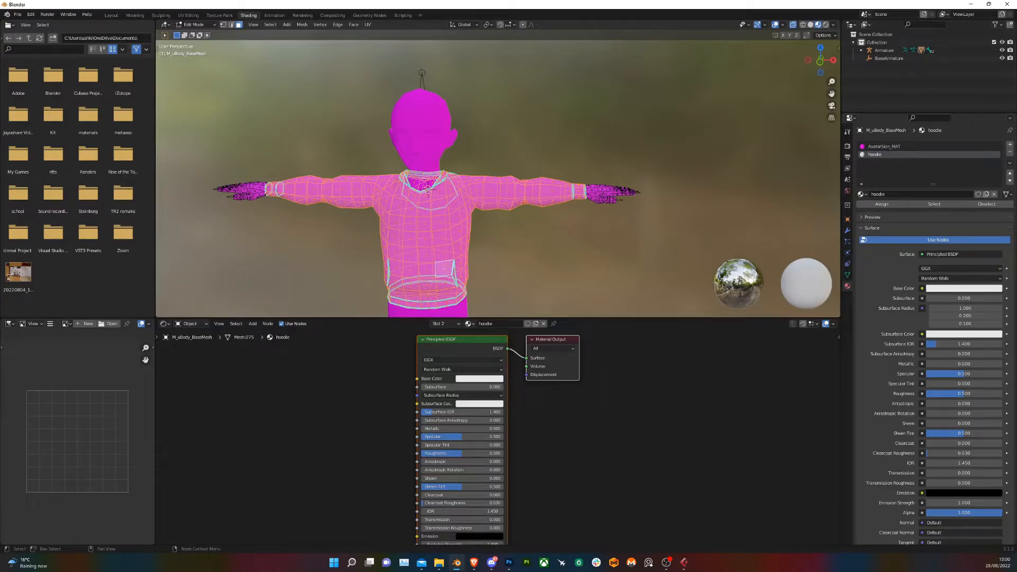
Step: Switch to File Explorer and open the "15 texturing a hoodie" folder inside DCL tutorial series, Wearble creation process, on the 3D drive
click(439, 563)
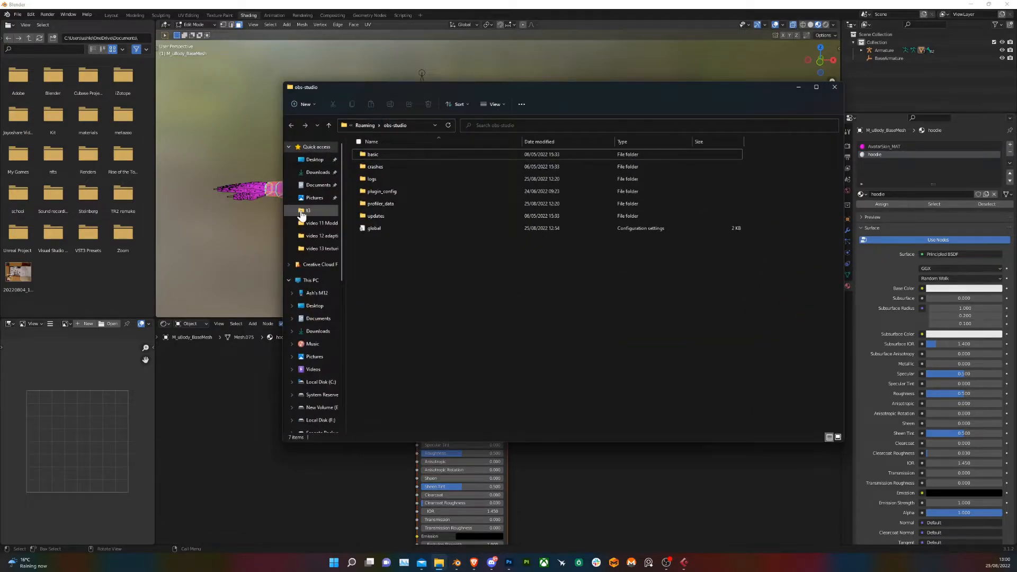
scroll(314, 296, down, 1)
scroll(314, 296, down, 1)
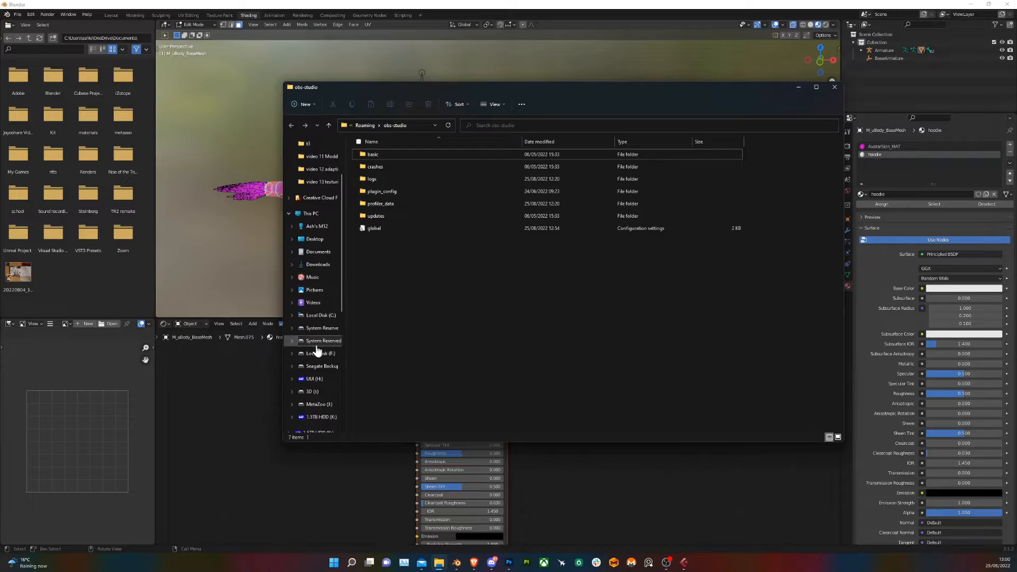
click(314, 392)
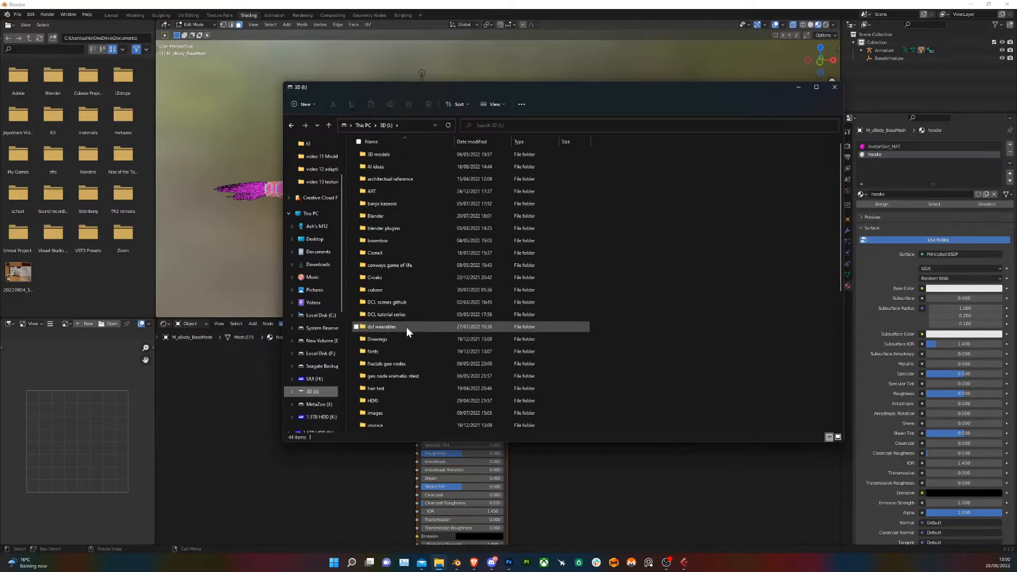
double_click(412, 315)
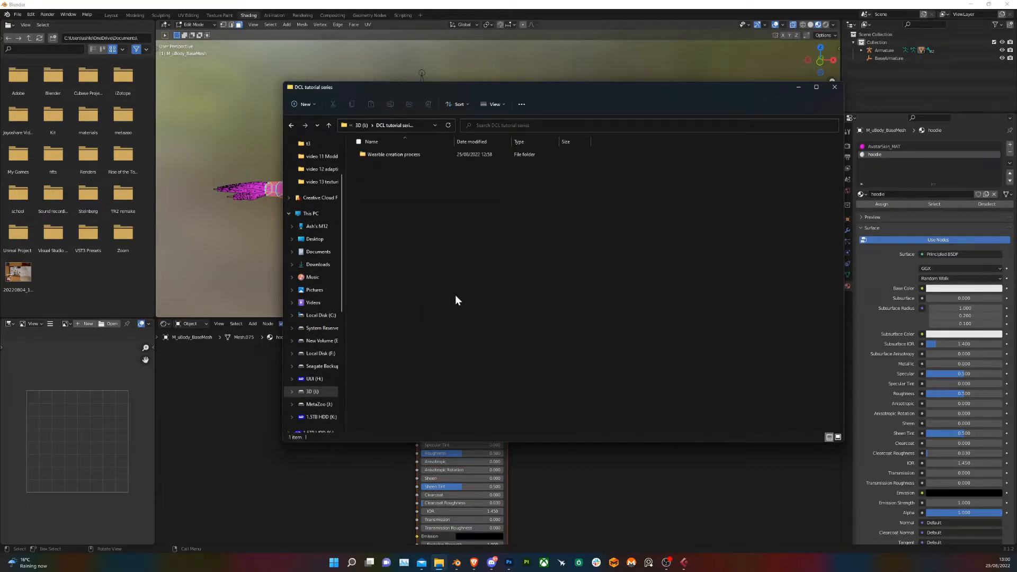
double_click(429, 157)
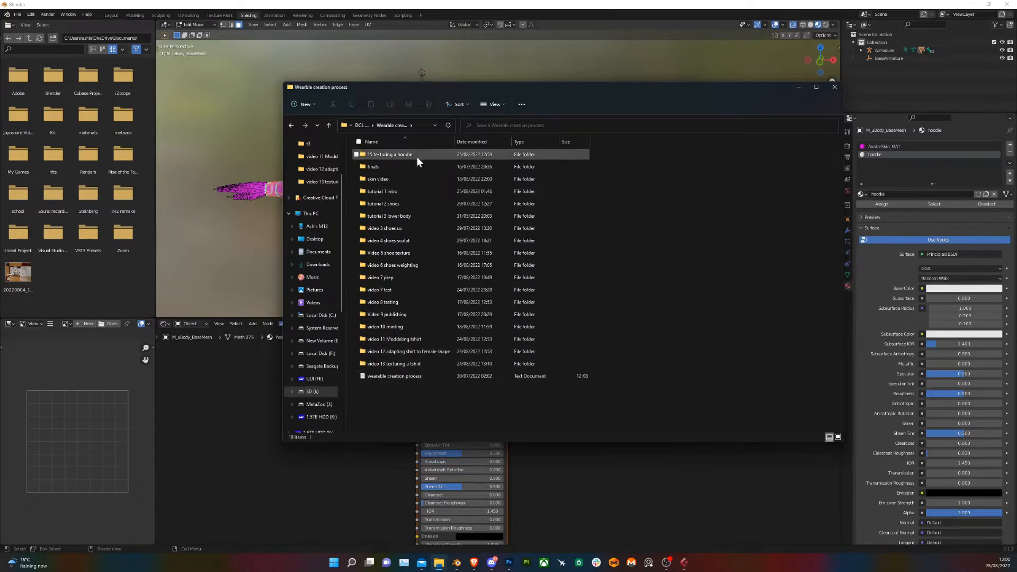
double_click(418, 157)
Step: Add logo tex.jpg as the hoodie material's Base Color texture and assign the material to the selected faces
drag(373, 159, 231, 398)
click(231, 398)
drag(308, 411, 417, 377)
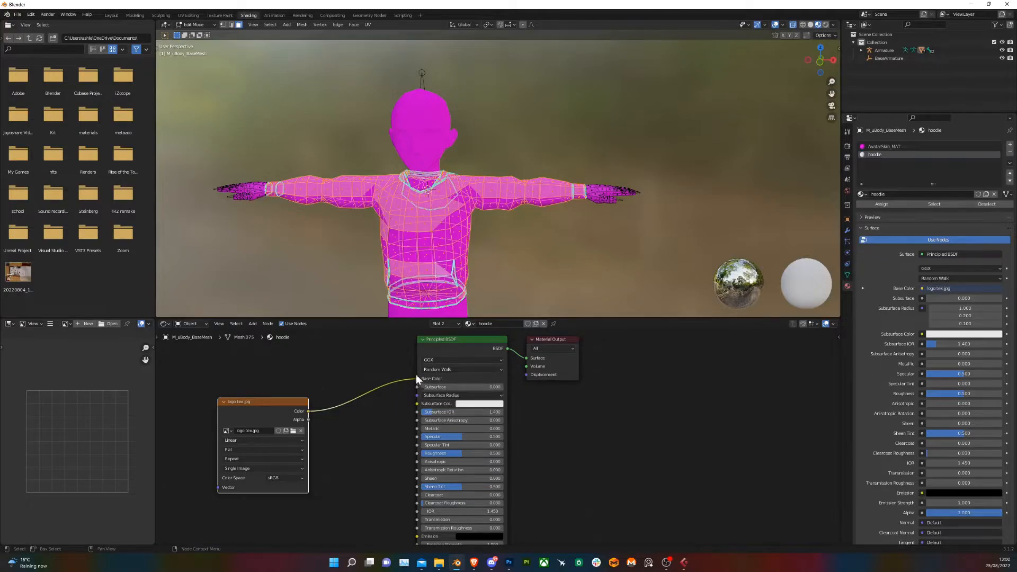
click(876, 205)
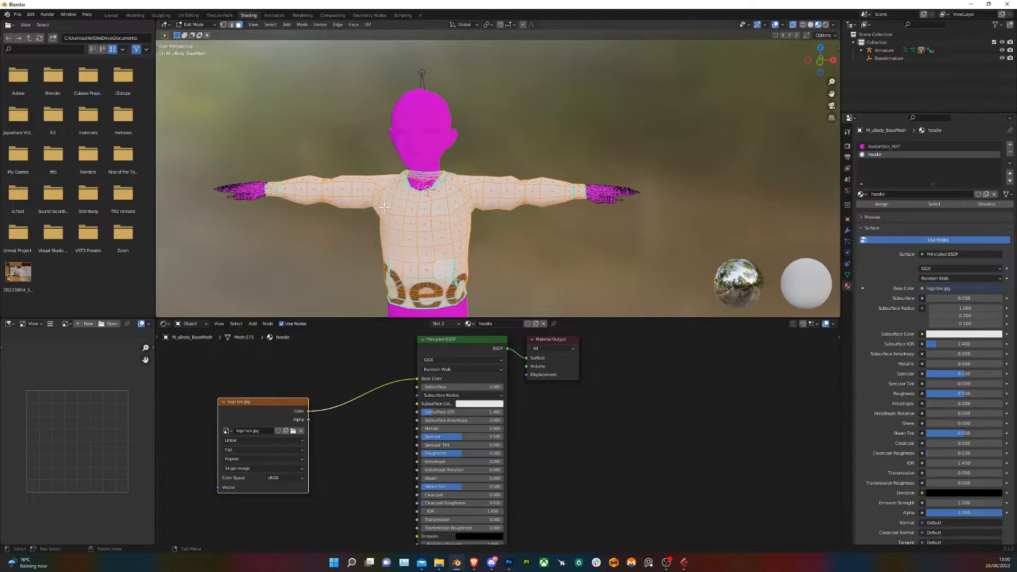
Step: Inspect how the logo texture falls on the hoodie's torso, hem and sleeves
middle_drag(741, 191, 363, 204)
scroll(491, 143, up, 2)
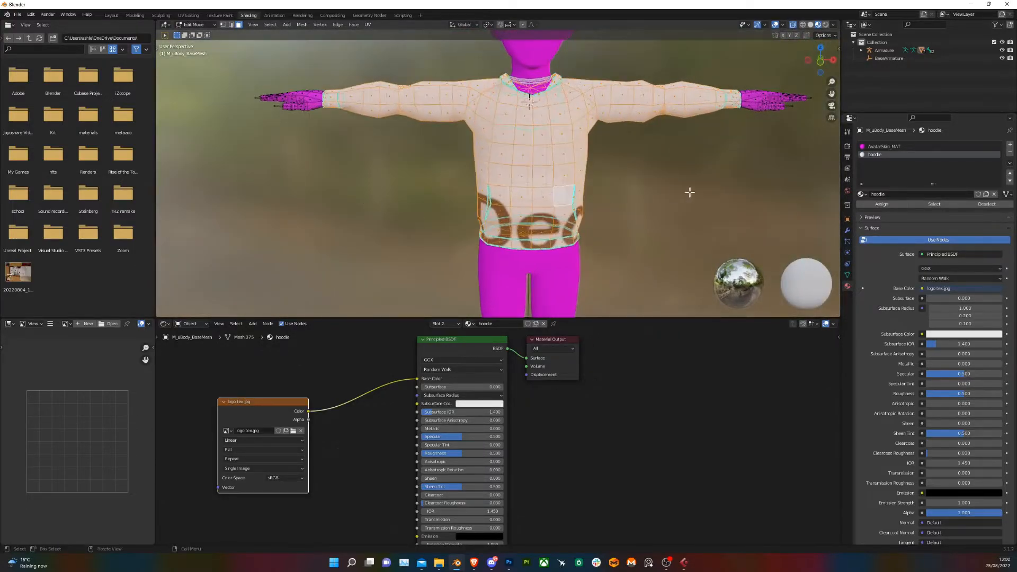
click(689, 194)
middle_drag(673, 205, 650, 198)
shift+middle_drag(649, 199, 517, 180)
scroll(549, 218, down, 4)
scroll(502, 209, up, 4)
key(a)
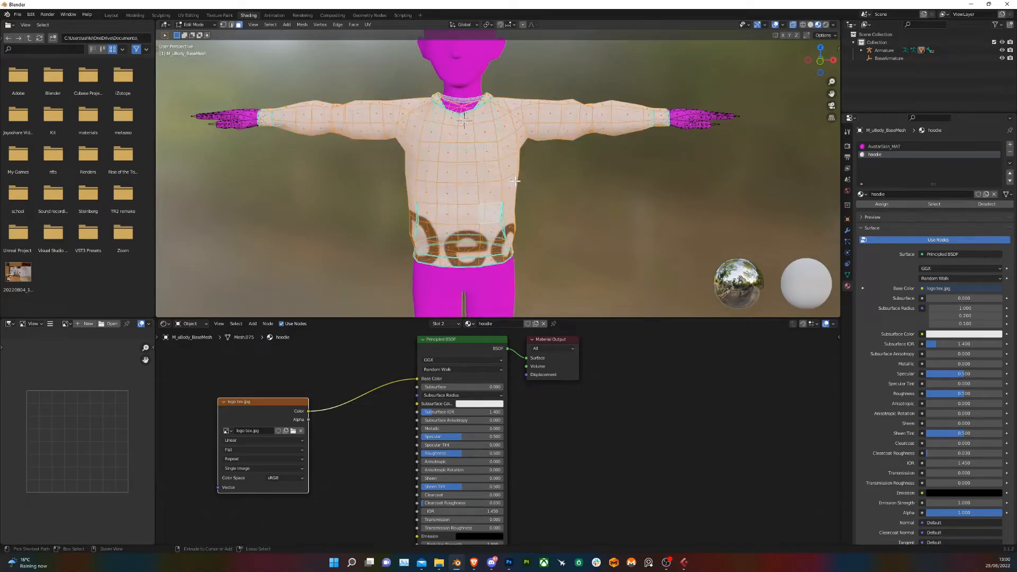
scroll(486, 155, down, 5)
middle_drag(457, 179, 414, 165)
scroll(438, 168, up, 6)
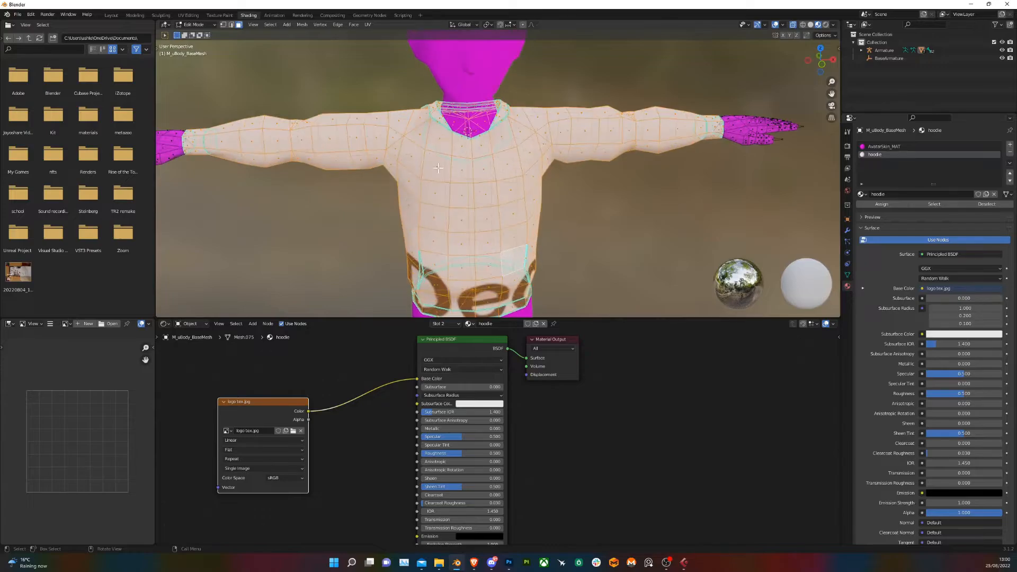
middle_drag(263, 109, 201, 33)
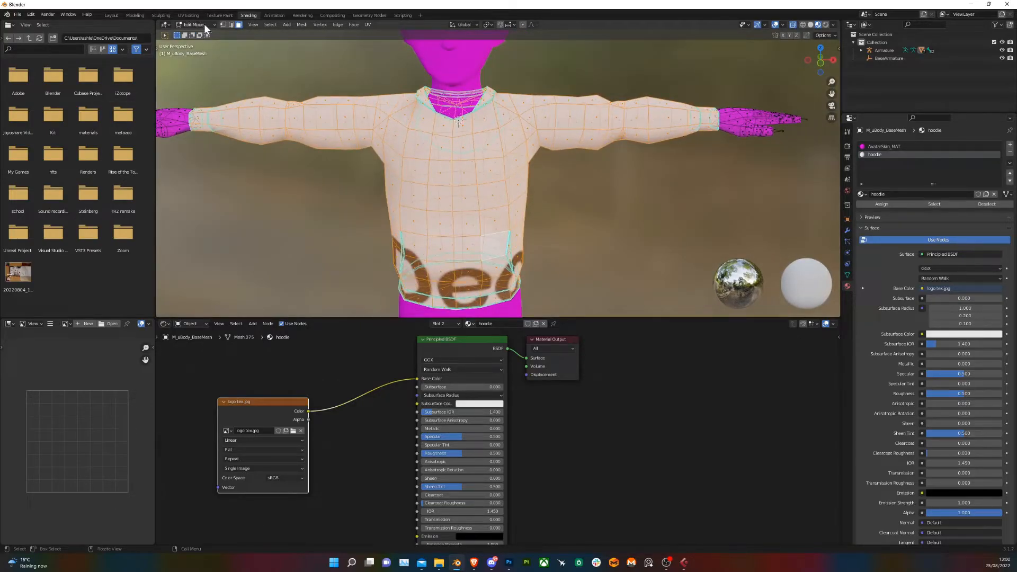
Step: In the UV Editing workspace, shrink all hoodie UVs and place them in the empty white area at the texture's upper right
click(189, 15)
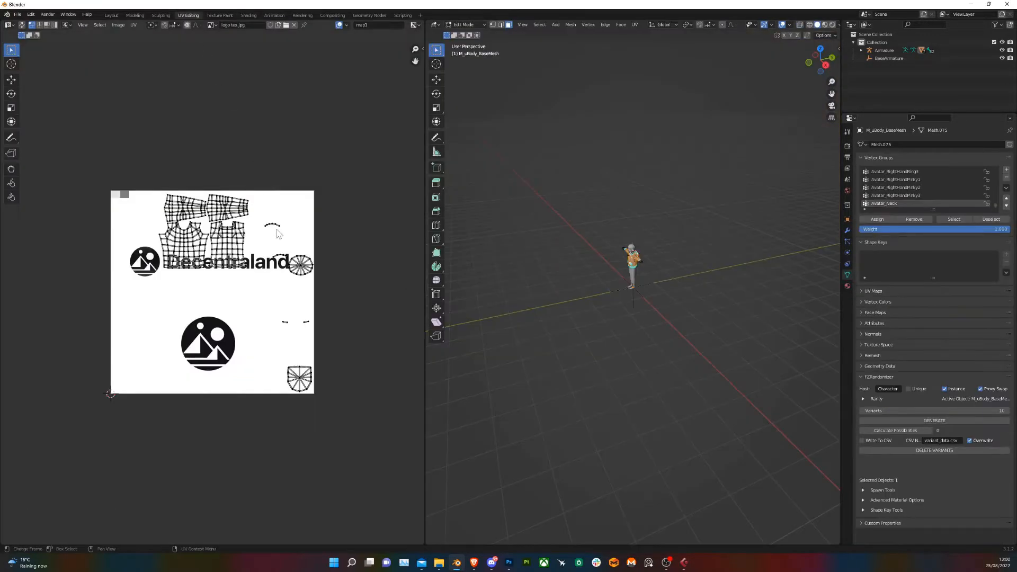
scroll(285, 232, down, 2)
scroll(284, 232, up, 2)
key(a)
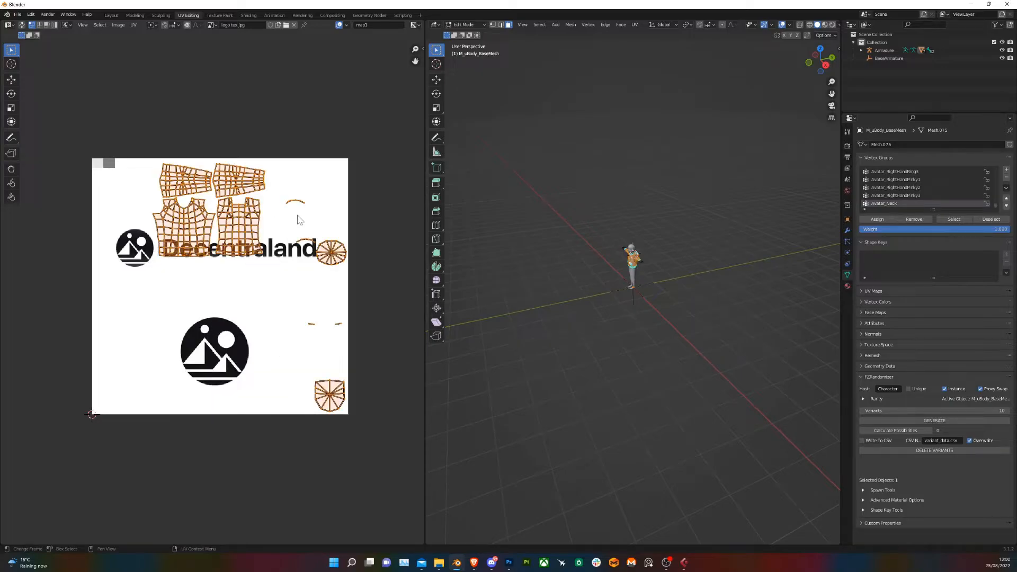
key(s)
click(253, 280)
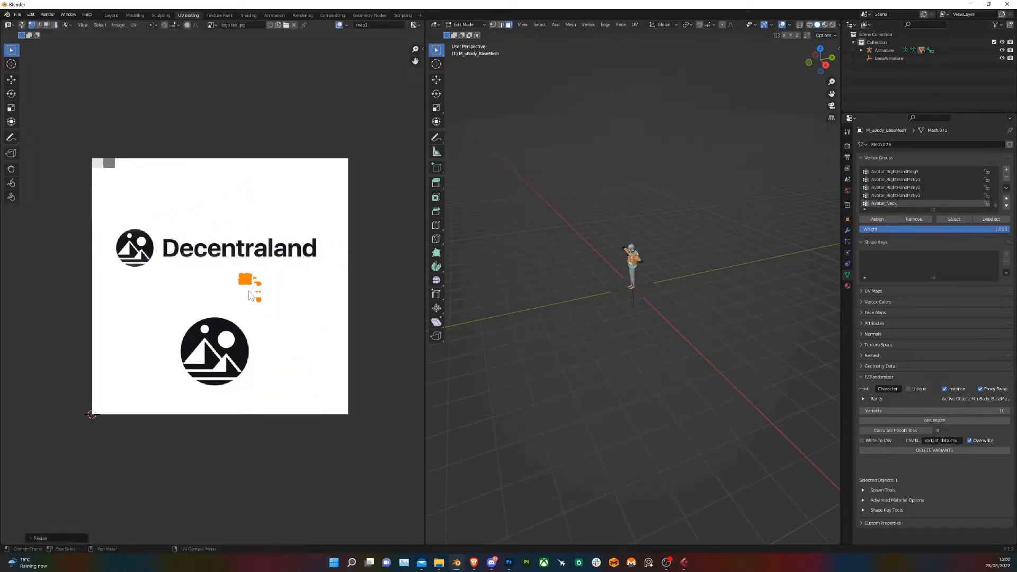
key(g)
click(320, 187)
Step: Select the pocket-opening faces on both sides of the hoodie's front
middle_drag(569, 269, 621, 259)
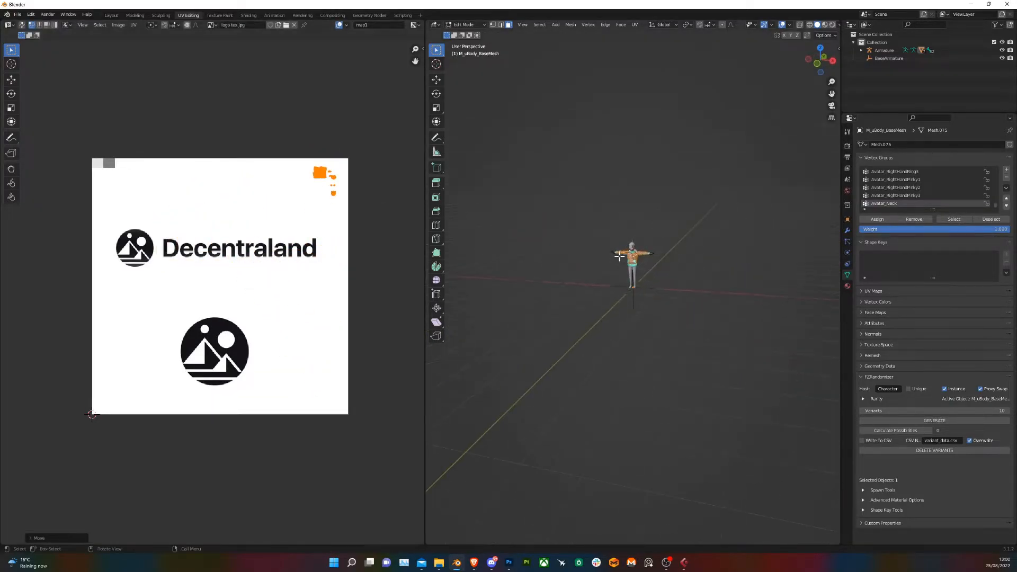
scroll(610, 273, up, 8)
scroll(613, 269, up, 6)
middle_drag(590, 329, 645, 326)
scroll(604, 310, up, 3)
scroll(603, 310, up, 4)
click(521, 332)
shift+click(525, 347)
shift+click(696, 296)
shift+click(689, 323)
Step: Add all the faces of the hood's upper surface behind the neck to the selection
scroll(683, 312, down, 6)
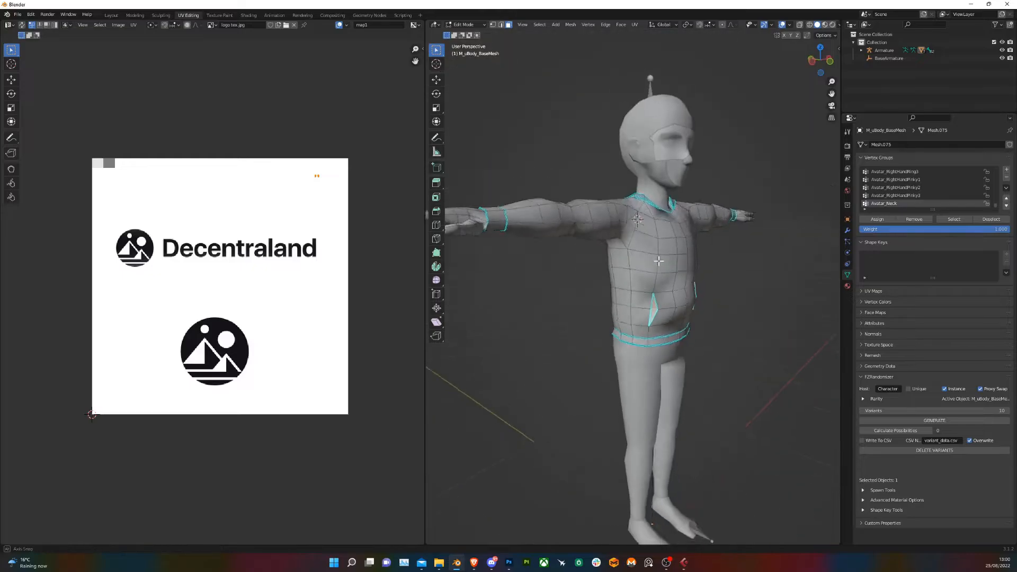
middle_drag(593, 233, 612, 274)
scroll(635, 249, up, 4)
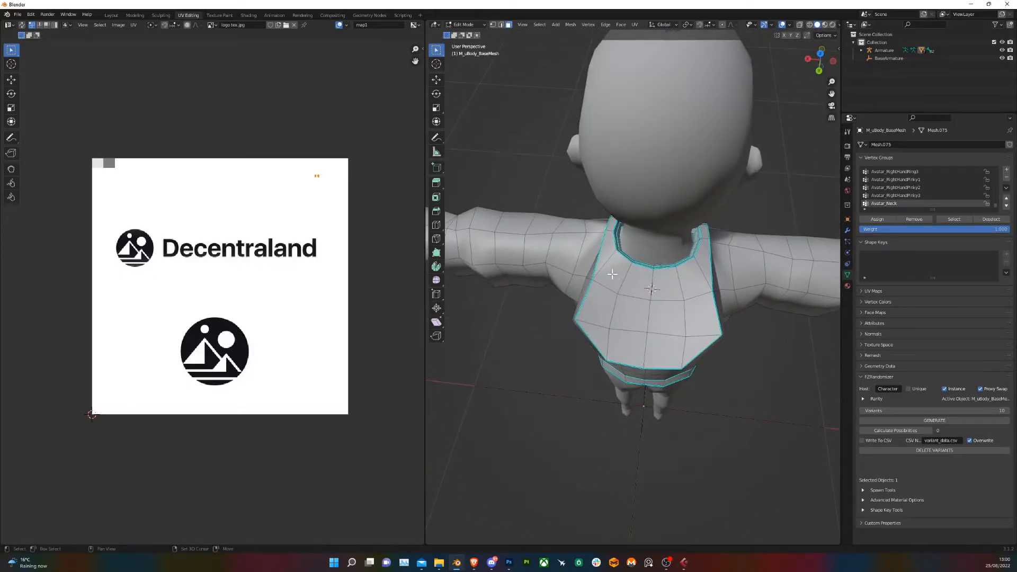
shift+click(613, 273)
shift+click(599, 299)
shift+click(604, 344)
shift+click(625, 345)
shift+click(633, 304)
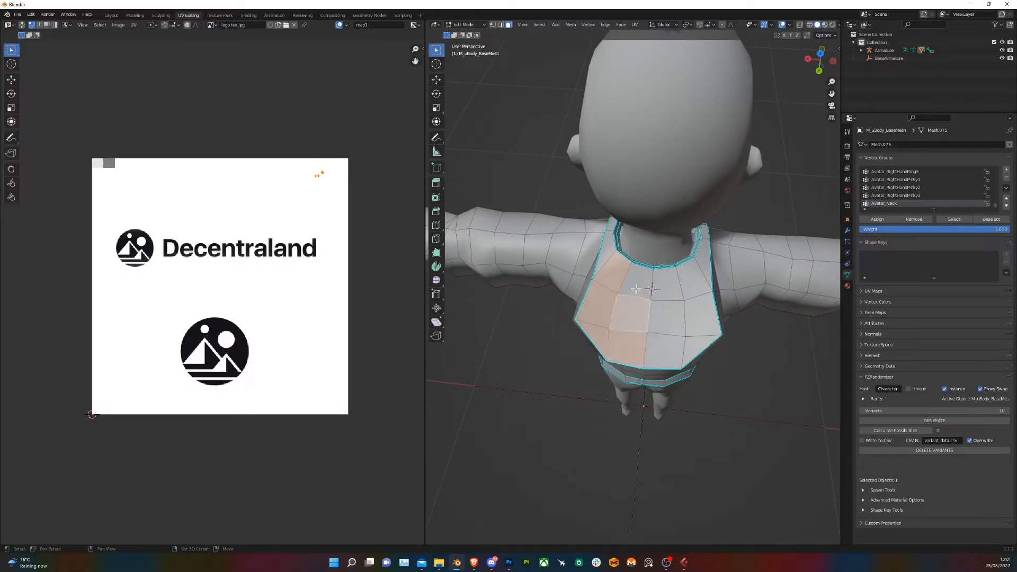
shift+click(636, 288)
shift+click(661, 289)
shift+click(690, 283)
shift+click(698, 312)
shift+click(665, 328)
shift+click(707, 341)
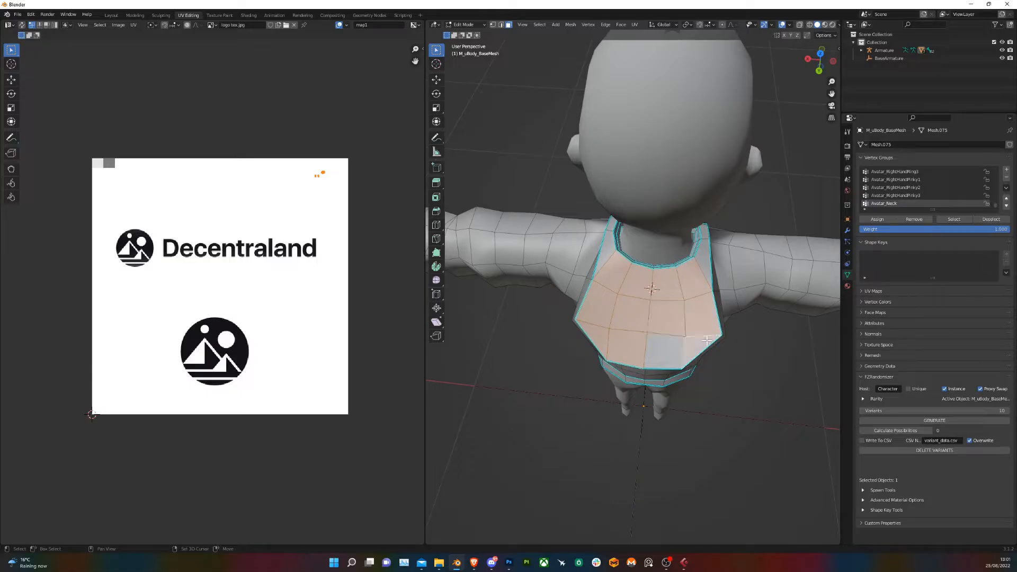
shift+click(671, 352)
Step: Move the selected pocket and hood UVs onto the texture's light grey patch and shrink them to fit inside it
middle_drag(671, 352, 641, 283)
scroll(567, 284, up, 4)
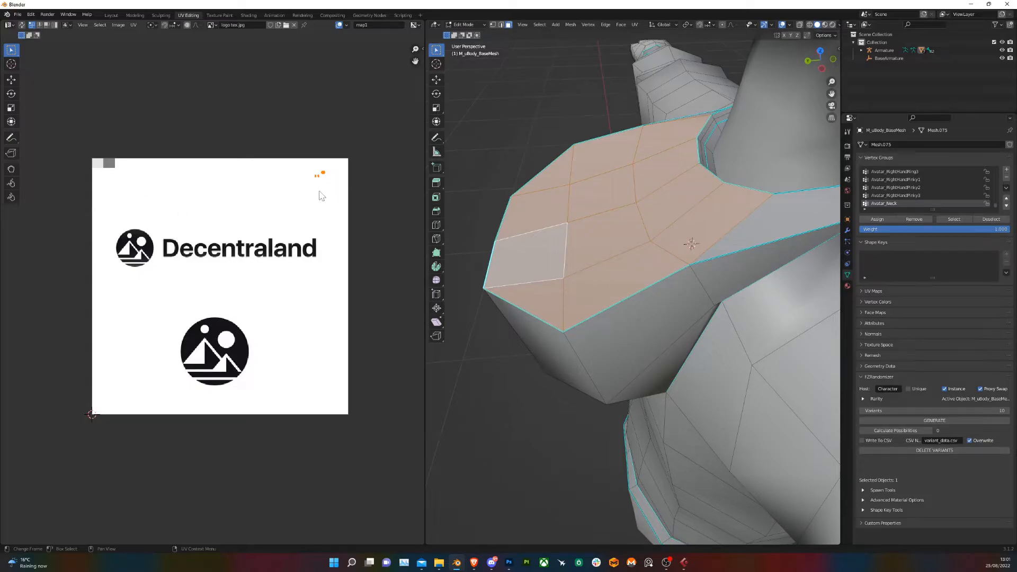
key(g)
click(106, 179)
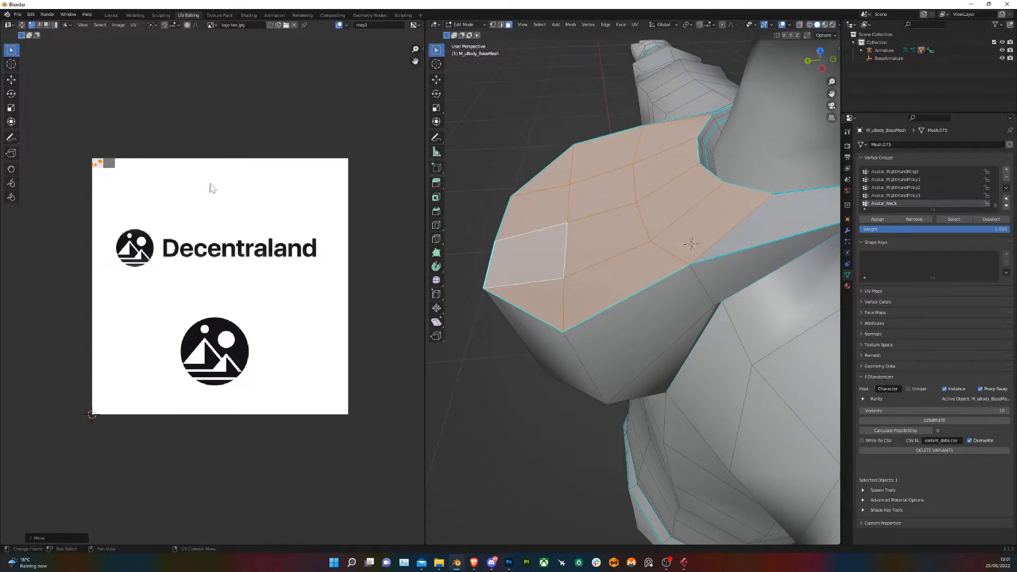
key(s)
click(155, 172)
Step: Select and edit the edges along the hoodie's collar on both sides of the neck
scroll(691, 203, down, 5)
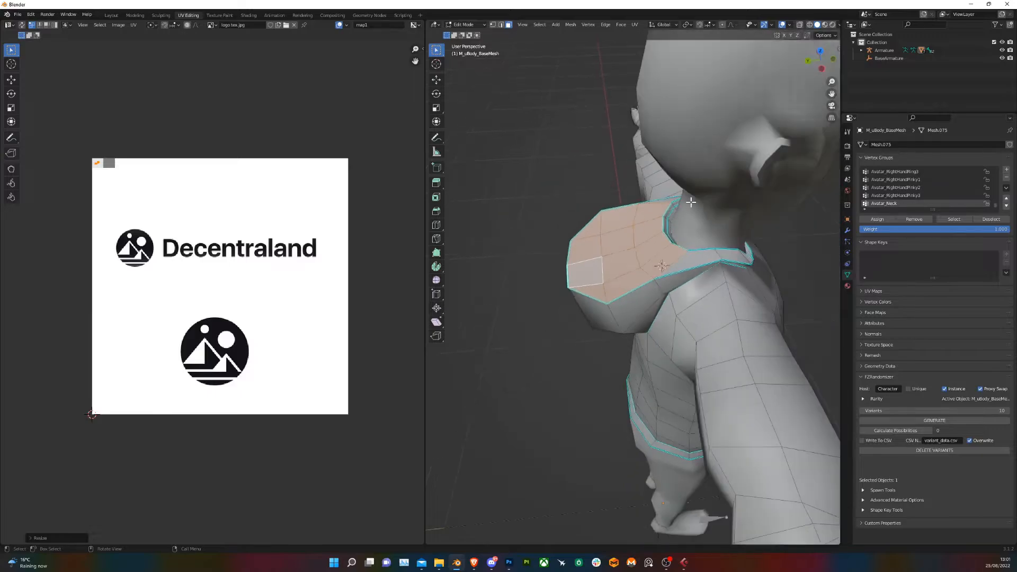
mouse_move(691, 204)
middle_down()
mouse_move(708, 213)
mouse_move(694, 196)
middle_up()
scroll(694, 212, up, 6)
middle_drag(705, 254, 556, 250)
click(537, 250)
middle_drag(542, 284, 594, 234)
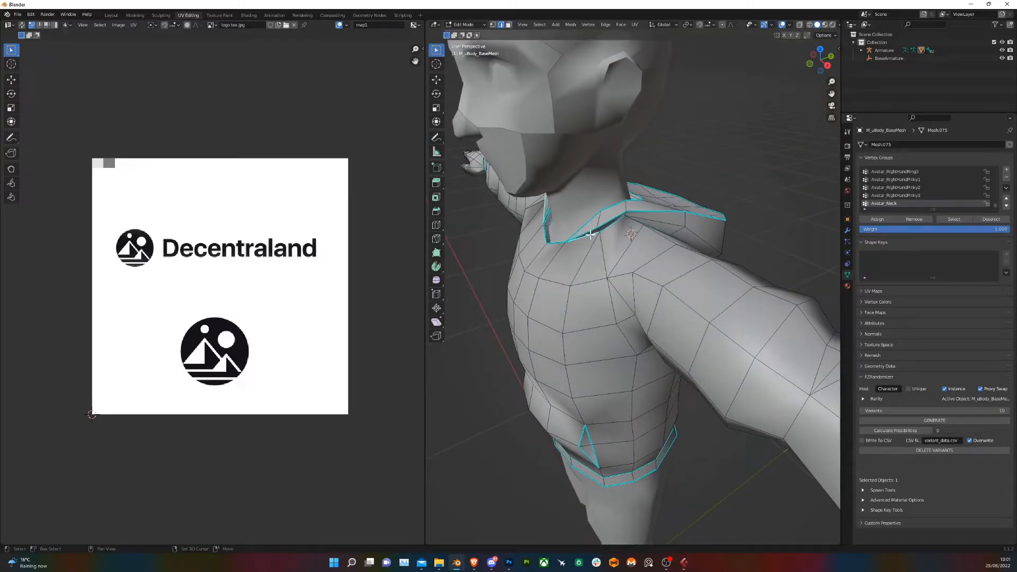
middle_drag(655, 183, 678, 261)
right_click(560, 227)
click(546, 235)
right_click(731, 240)
click(733, 236)
Step: Return to Object Mode and show the model in Material Preview shading to check the hood's colouring
scroll(611, 221, down, 5)
key(Tab)
scroll(678, 260, down, 5)
click(817, 24)
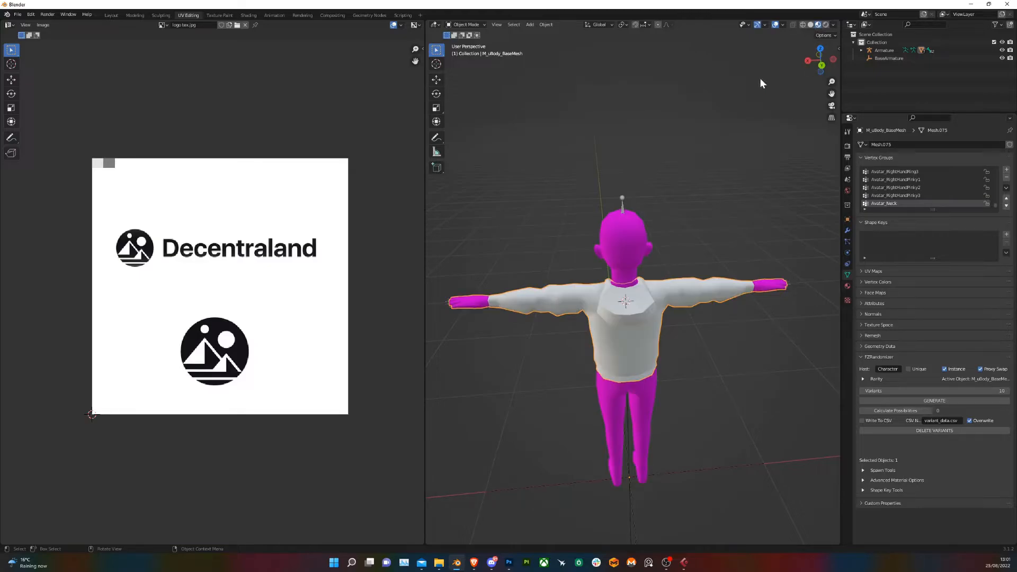
mouse_move(761, 80)
middle_down()
mouse_move(726, 164)
mouse_move(733, 189)
mouse_move(637, 166)
mouse_move(656, 188)
mouse_move(615, 224)
mouse_move(545, 227)
middle_up()
scroll(637, 168, up, 5)
scroll(656, 189, down, 4)
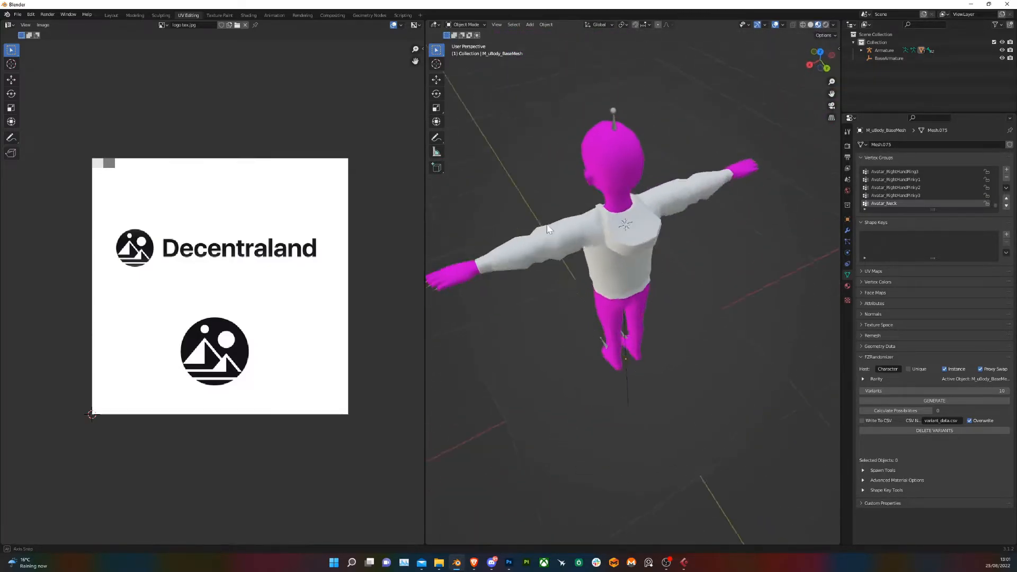
scroll(622, 183, up, 5)
Step: Enter Edit Mode on the body mesh with face selection and select two faces on the hood's upper surface
click(628, 175)
key(Tab)
middle_drag(640, 177, 565, 230)
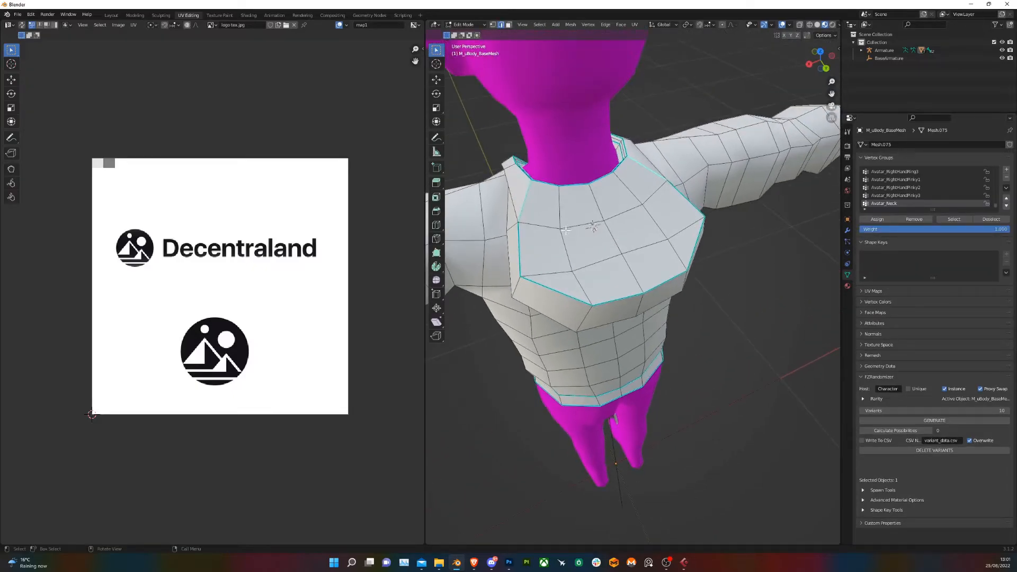
key(3)
shift+click(544, 245)
shift+click(588, 247)
Step: Select the ring of faces around one sleeve cuff, including the thin inner rim at the wrist opening
middle_drag(588, 252, 638, 332)
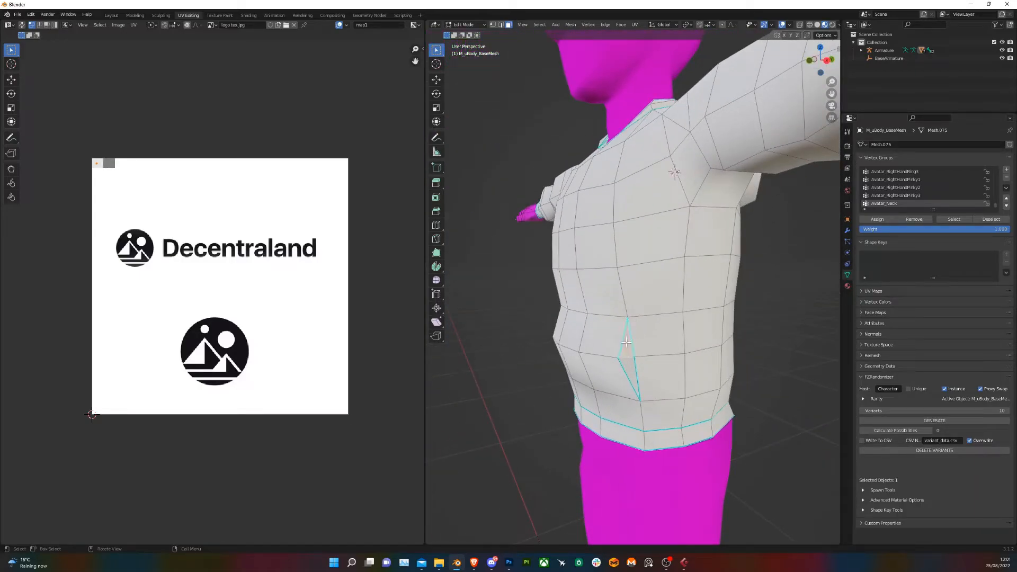
middle_drag(555, 281, 663, 257)
scroll(654, 257, down, 5)
shift+middle_drag(562, 222, 633, 255)
scroll(633, 255, up, 6)
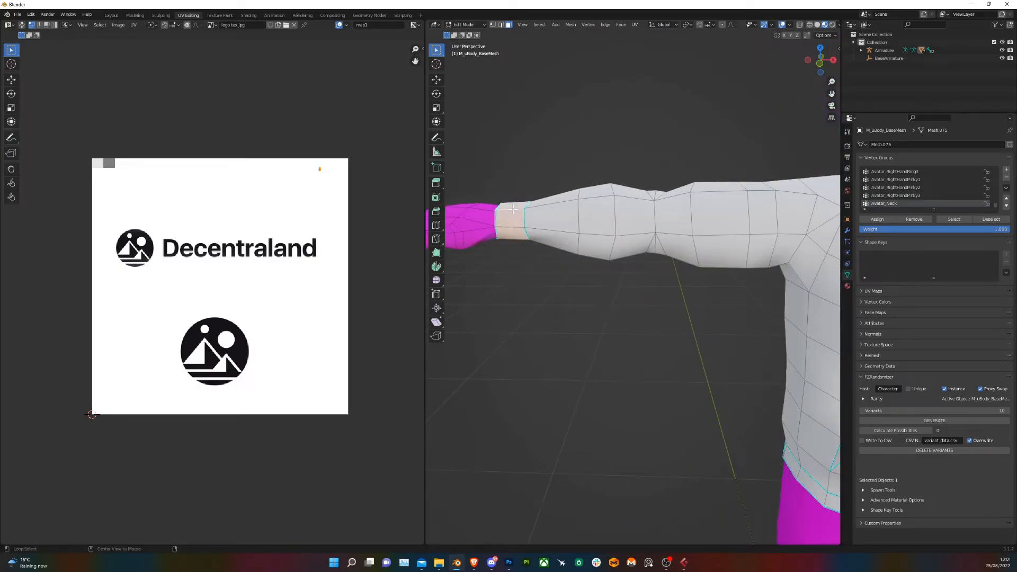
middle_drag(513, 209, 709, 267)
scroll(604, 238, up, 3)
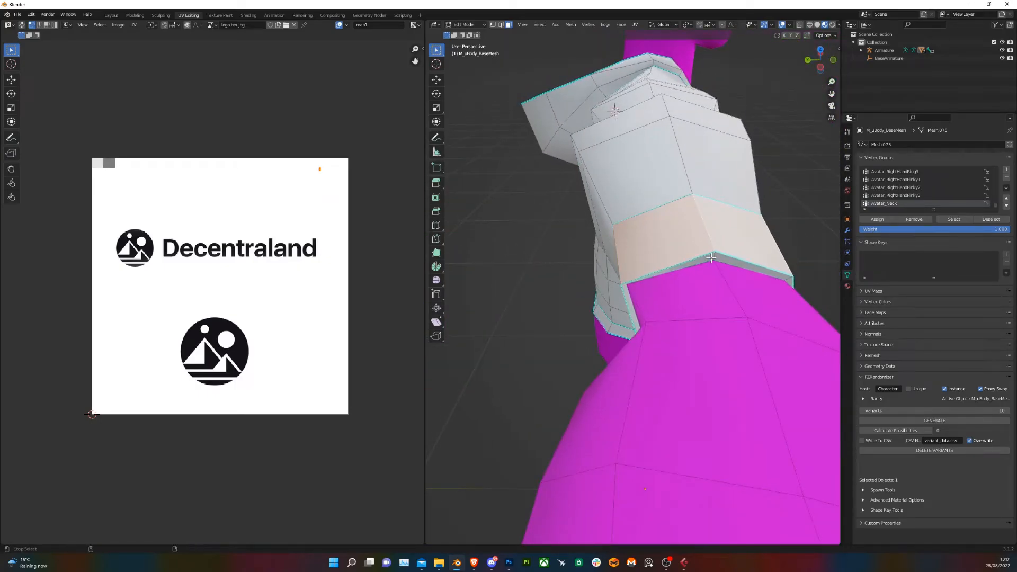
alt+shift+click(711, 258)
key(ctrl+z)
alt+shift+click(714, 257)
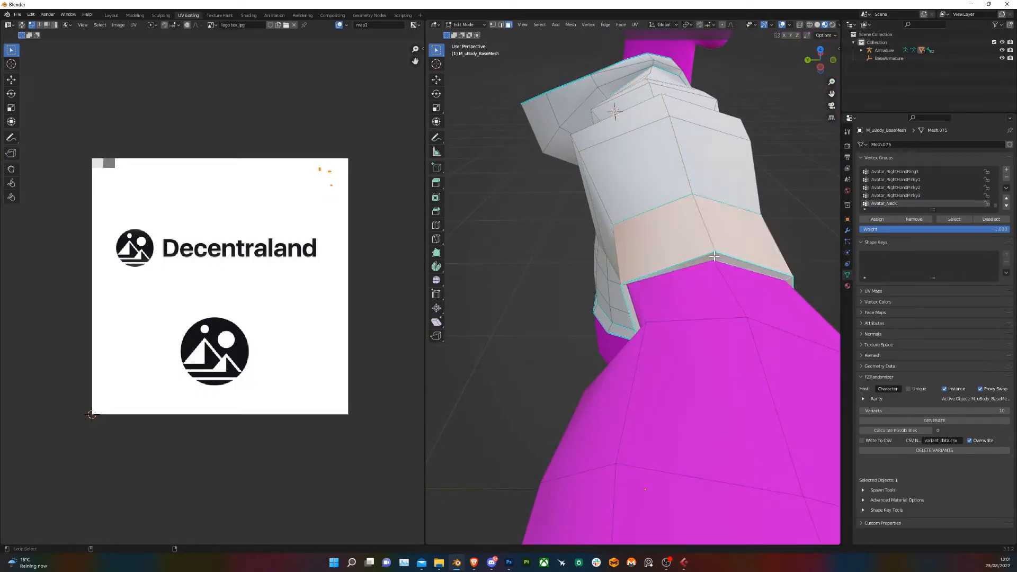
Step: Add the opposite sleeve's cuff faces and inner rim to the selection
scroll(714, 257, down, 8)
middle_drag(767, 229, 510, 243)
shift+middle_drag(683, 238, 541, 237)
scroll(535, 239, up, 4)
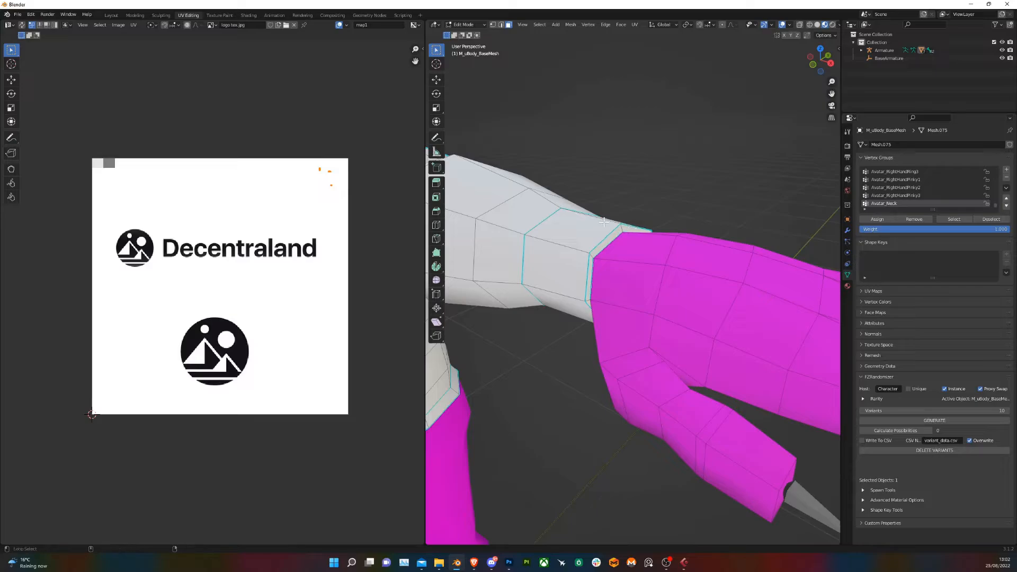
scroll(630, 225, down, 7)
middle_drag(615, 218, 657, 195)
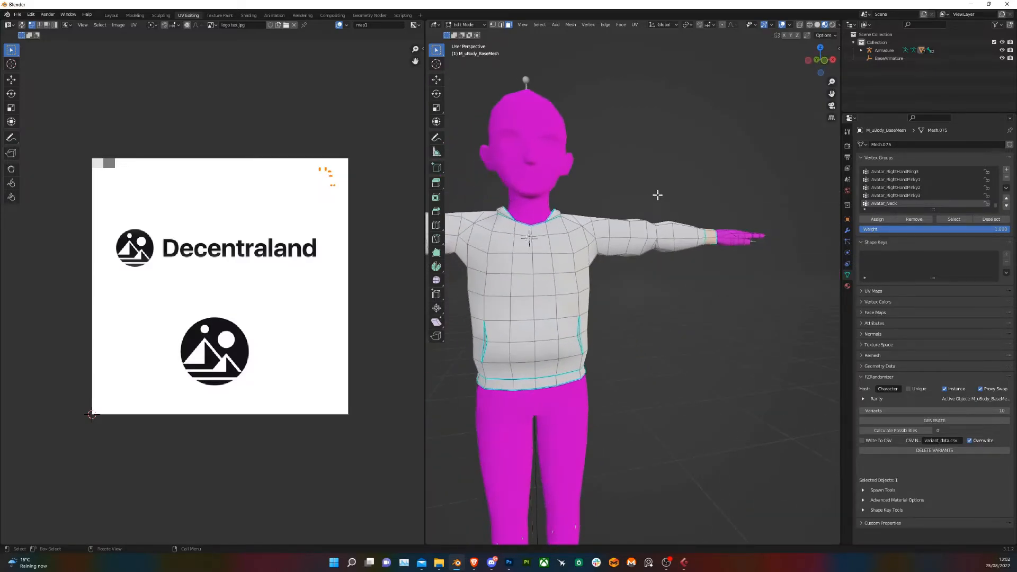
Step: Add the waistband and its lower rim to the cuff selection and shrink their UVs onto the texture's dark grey patch
middle_drag(553, 380, 546, 315)
scroll(586, 366, up, 5)
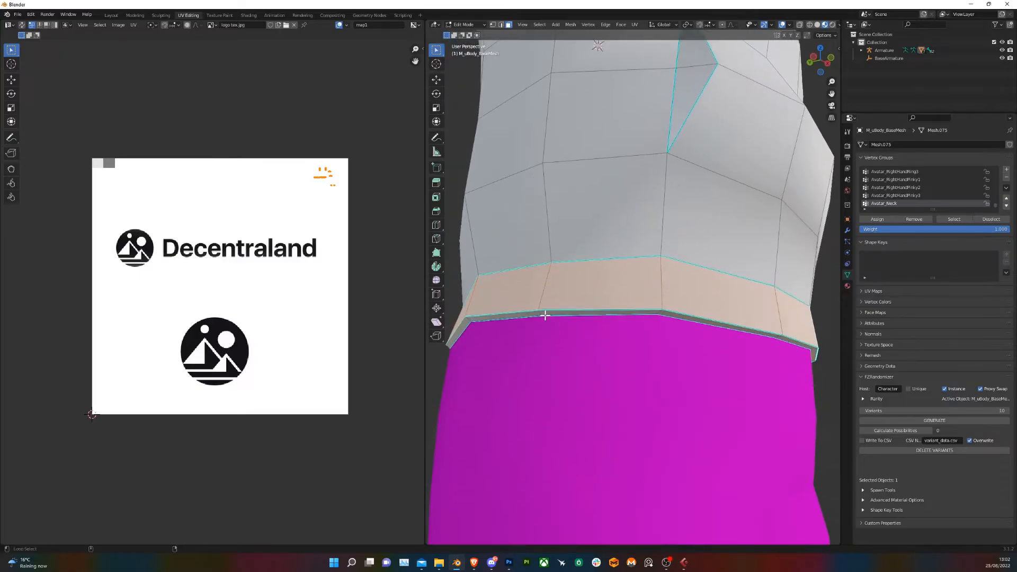
alt+shift+click(540, 313)
key(s)
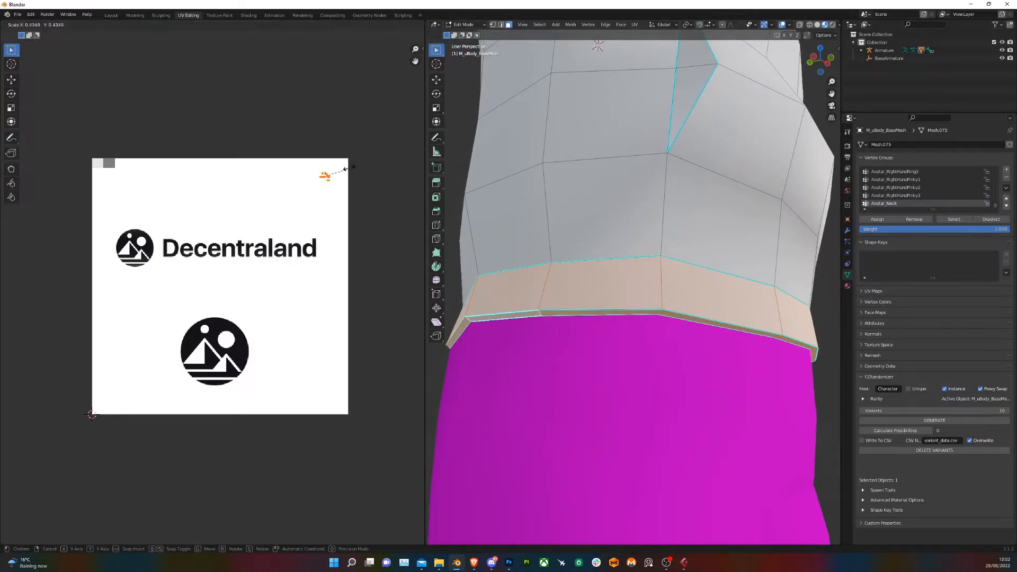
click(335, 174)
key(g)
click(138, 164)
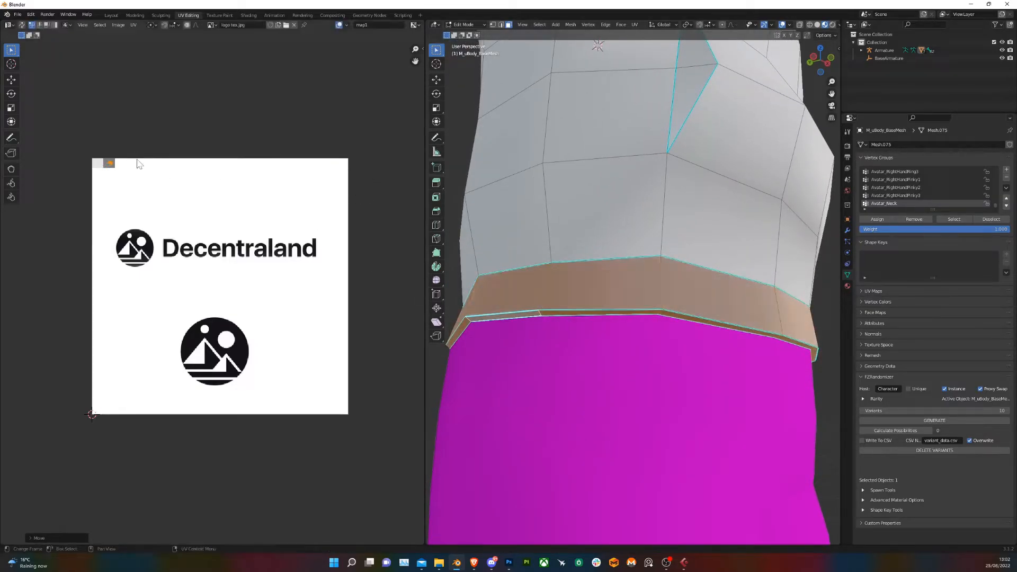
click(457, 157)
Step: Select a block of chest faces on the hoodie's front, two rows high and six faces wide
scroll(466, 161, down, 10)
middle_drag(477, 168, 572, 244)
scroll(575, 245, up, 2)
middle_drag(575, 244, 581, 248)
scroll(581, 248, up, 4)
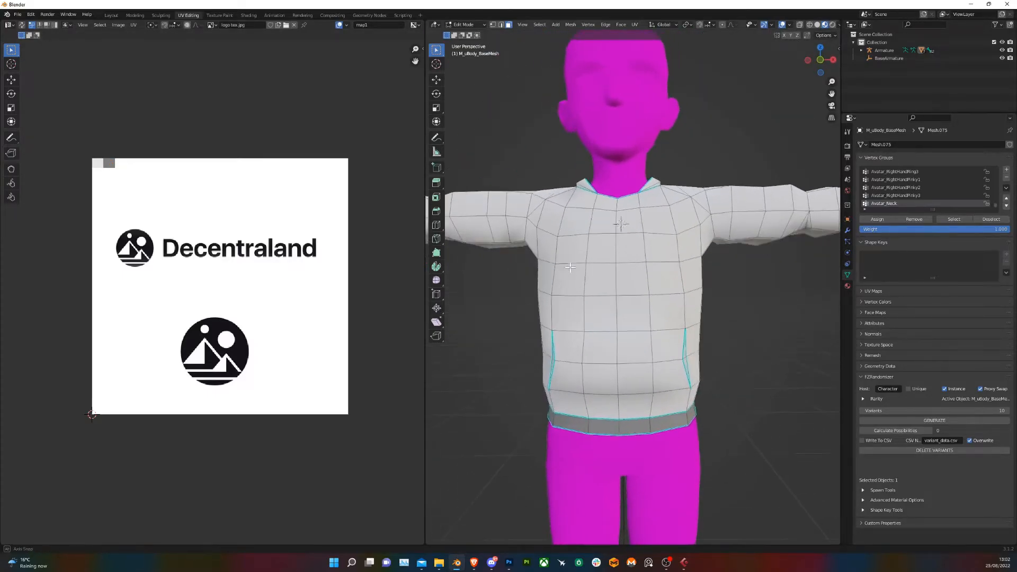
click(572, 251)
shift+click(577, 273)
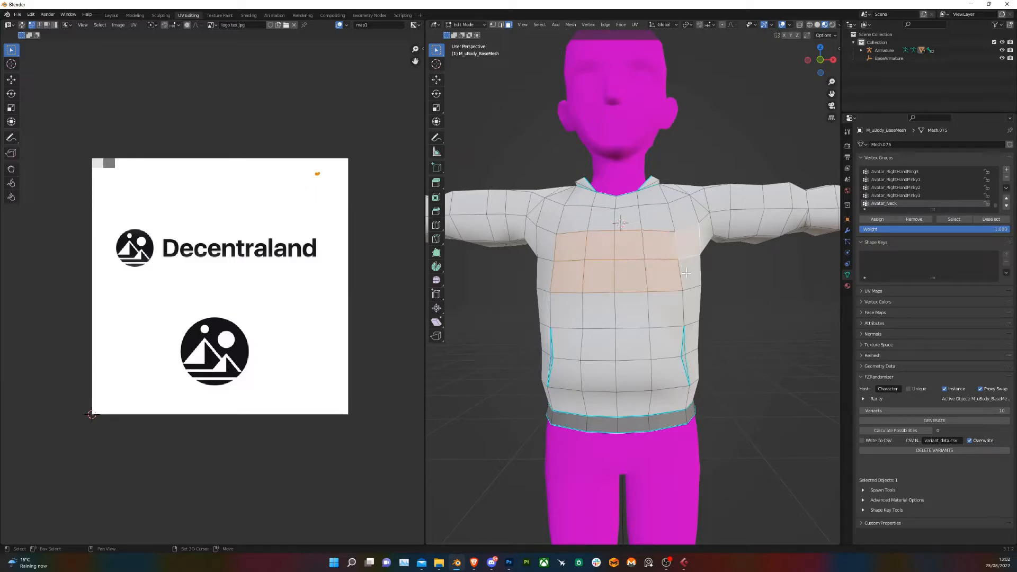
shift+click(546, 268)
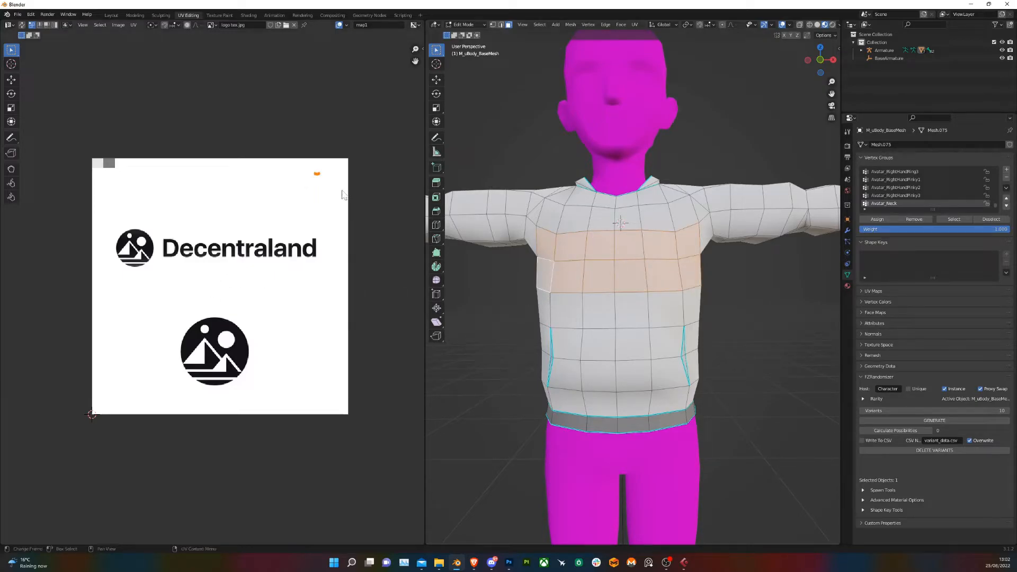
Step: Project the selected chest faces' UVs from the front orthographic view
click(820, 61)
click(820, 61)
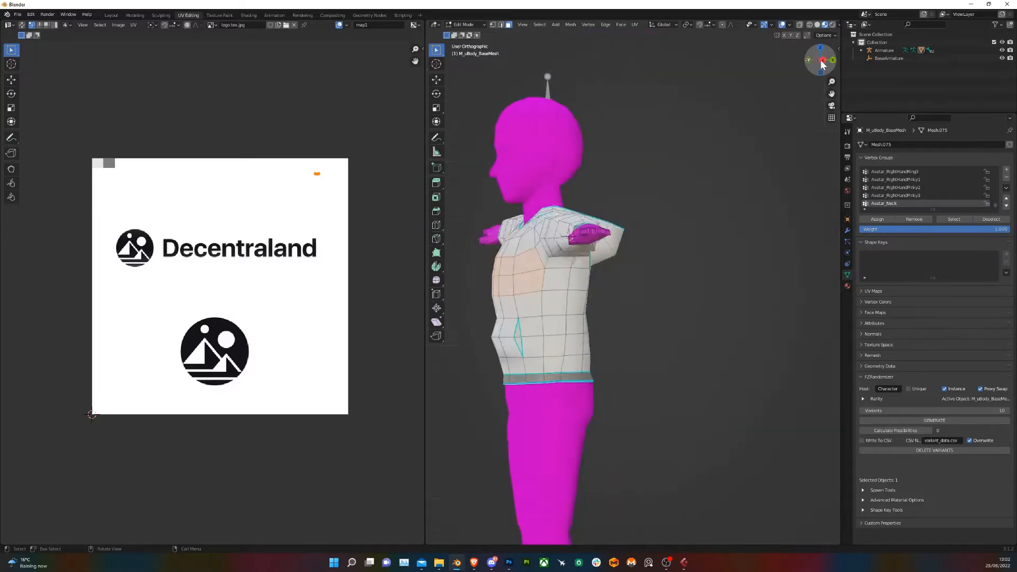
shift+middle_drag(643, 275, 610, 234)
key(u)
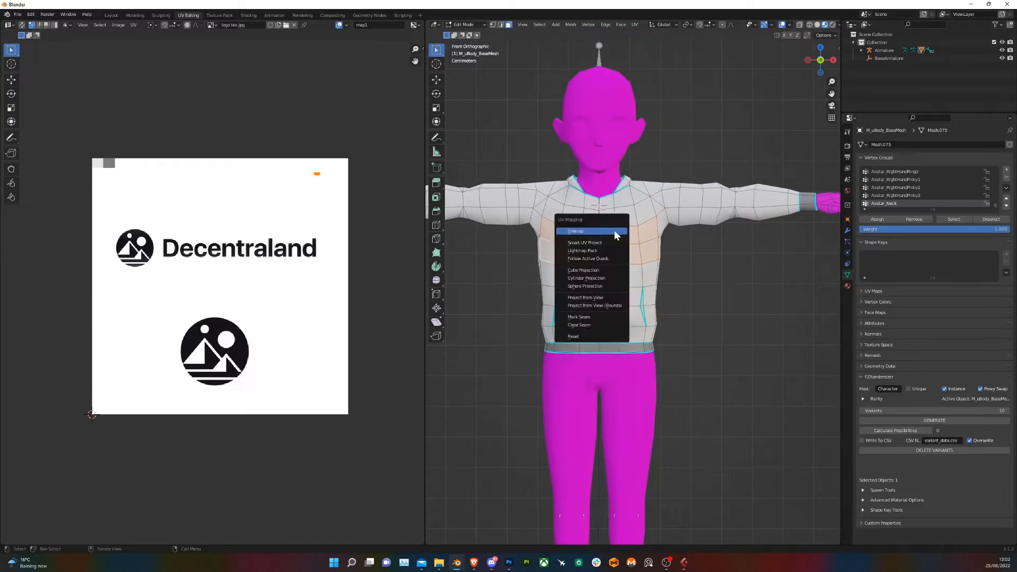
click(585, 297)
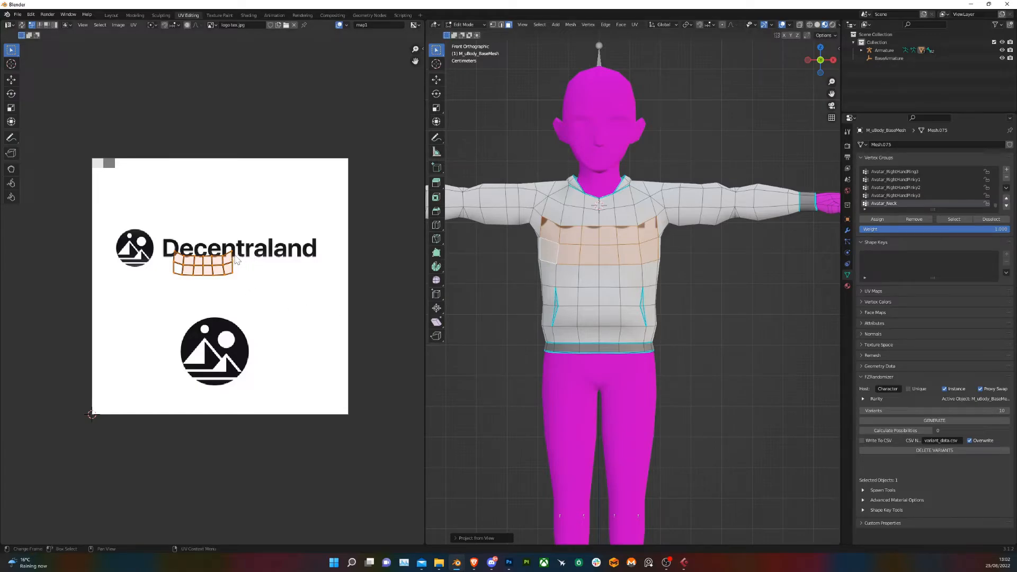
Step: Enlarge the projected chest UVs about 4 times and centre them over the Decentraland wordmark logo
key(s)
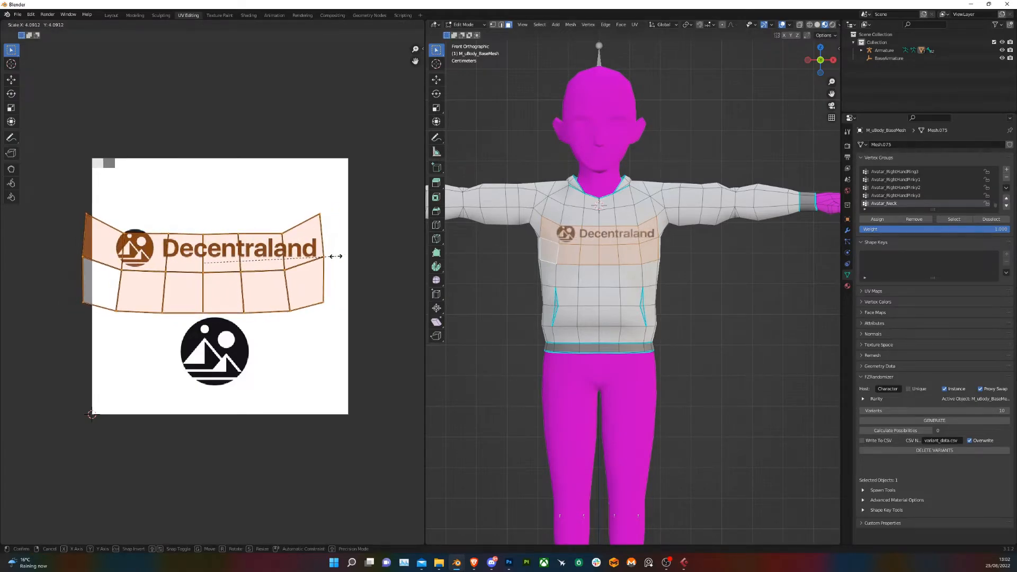
click(335, 256)
key(g)
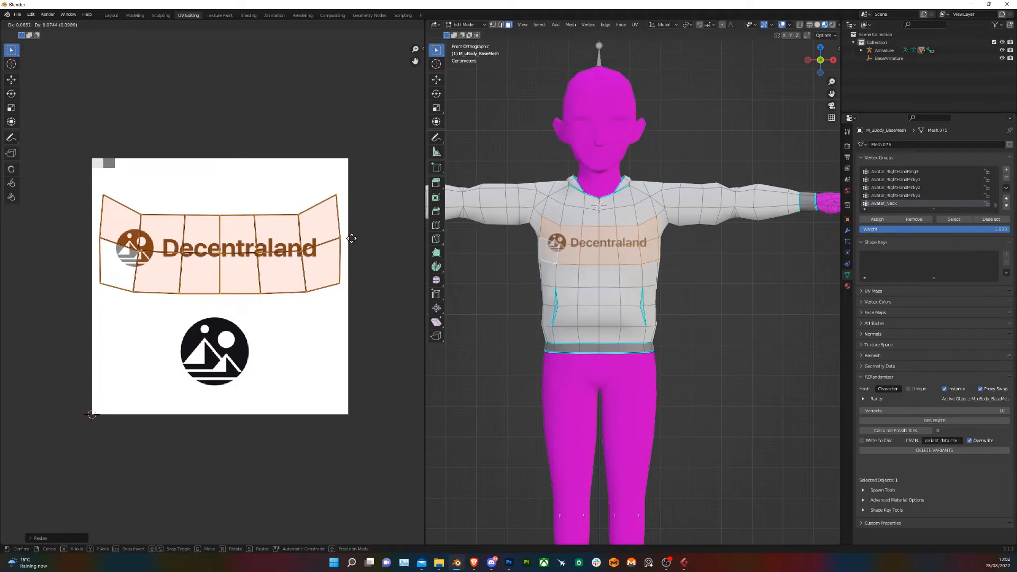
click(353, 242)
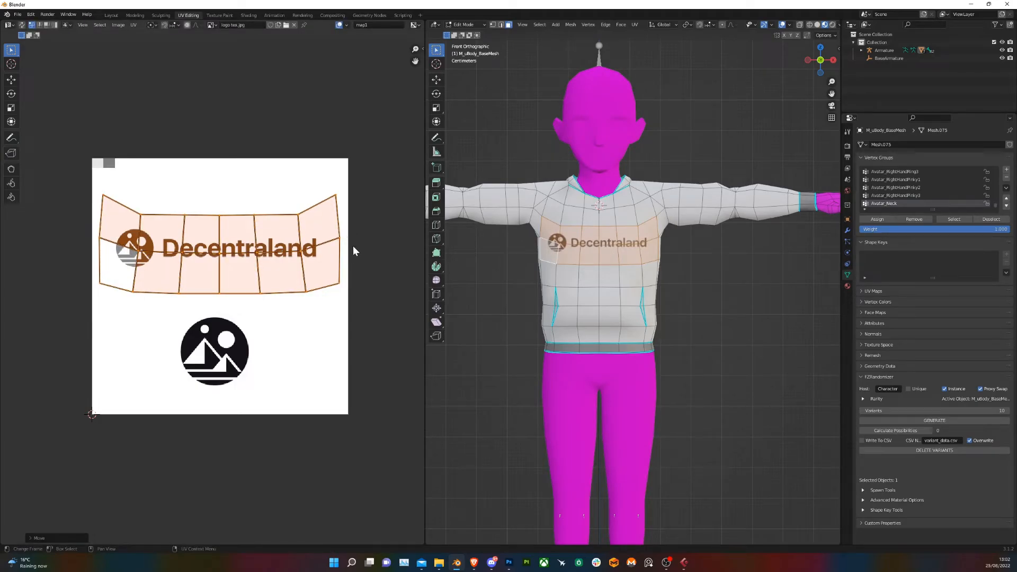
middle_drag(688, 246, 704, 277)
click(678, 281)
scroll(683, 273, down, 4)
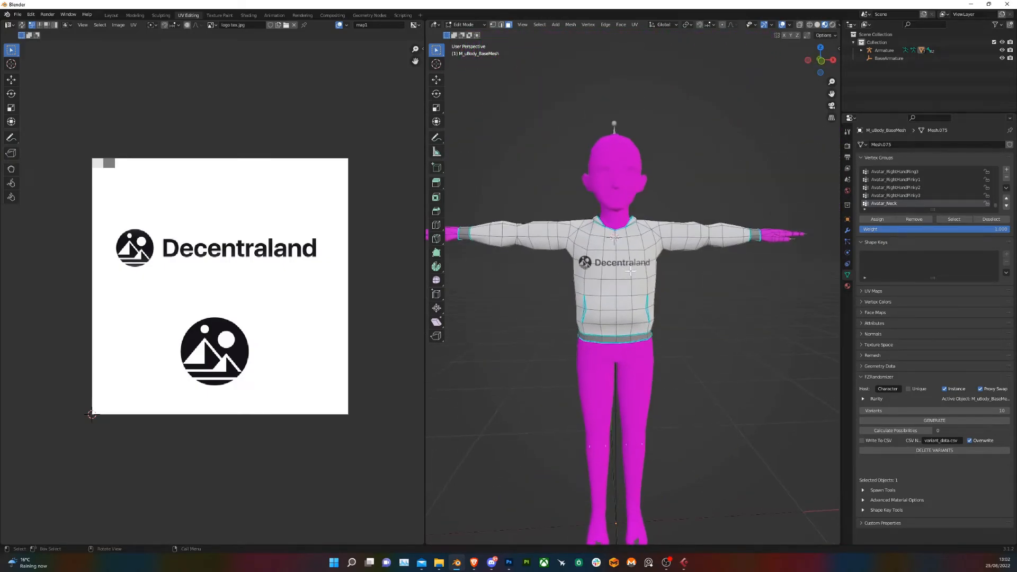
Step: Select the linked chest faces and unwrap their UVs with the standard Unwrap
key(l)
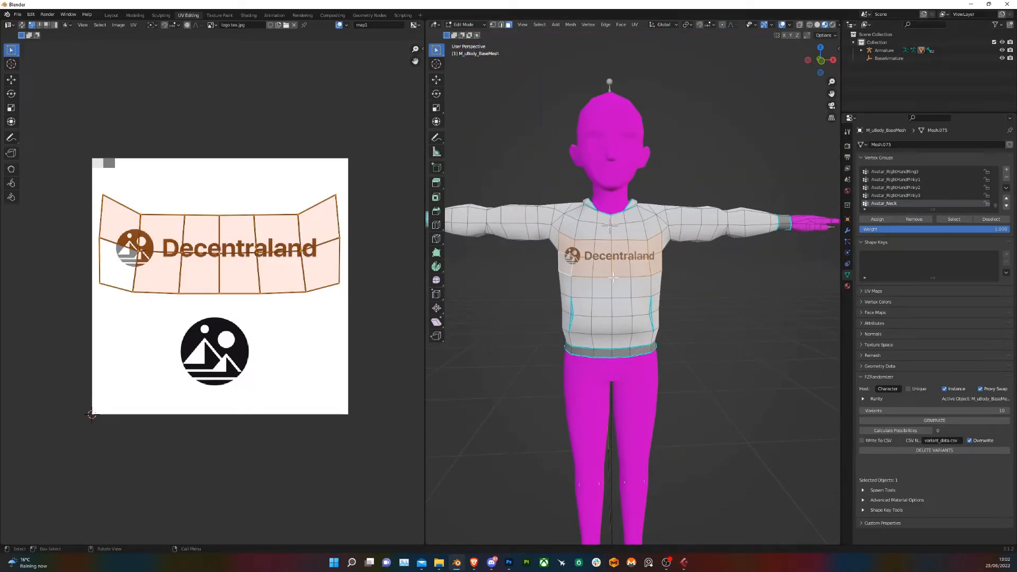
scroll(613, 277, up, 2)
key(u)
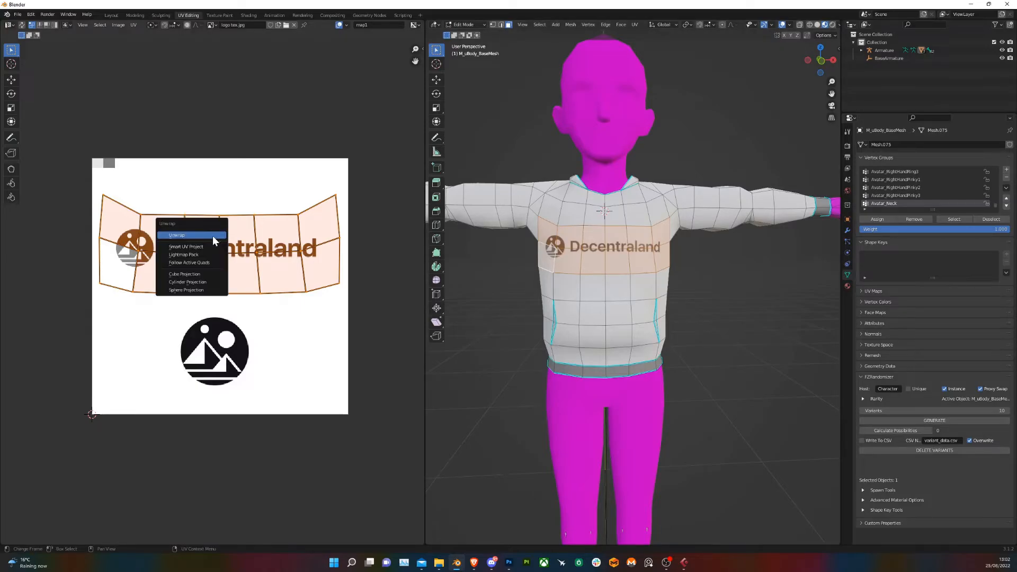
click(214, 241)
Step: Rotate the unwrapped chest UVs by -90 degrees and move them over the Decentraland wordmark logo
key(r)
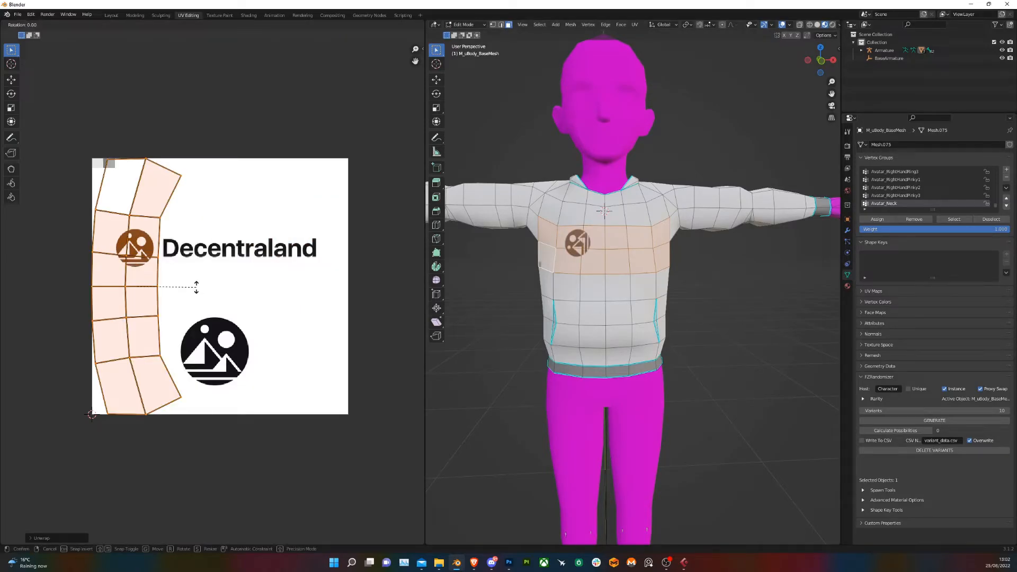
text(90)
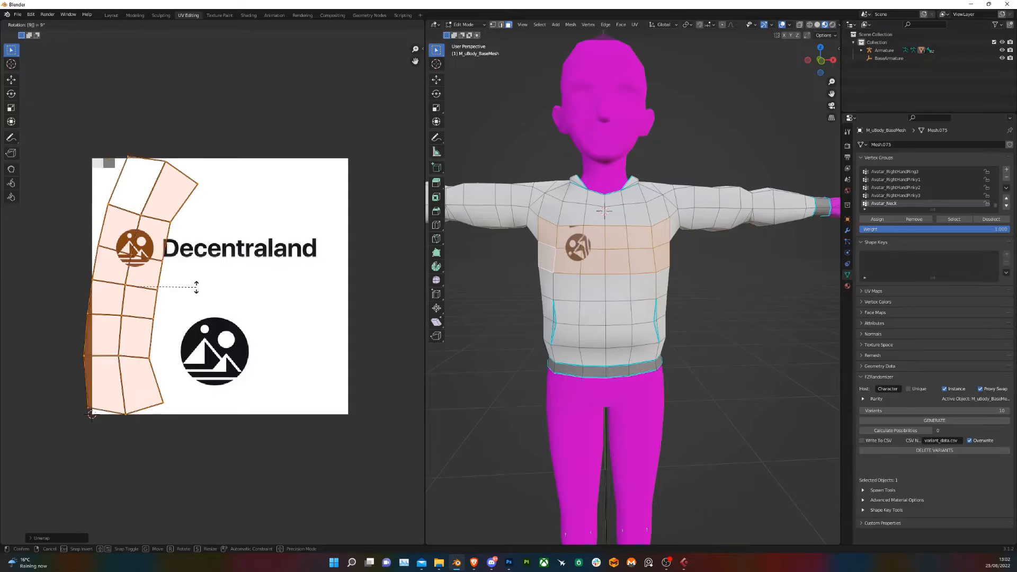
key(BackSpace)
key(BackSpace)
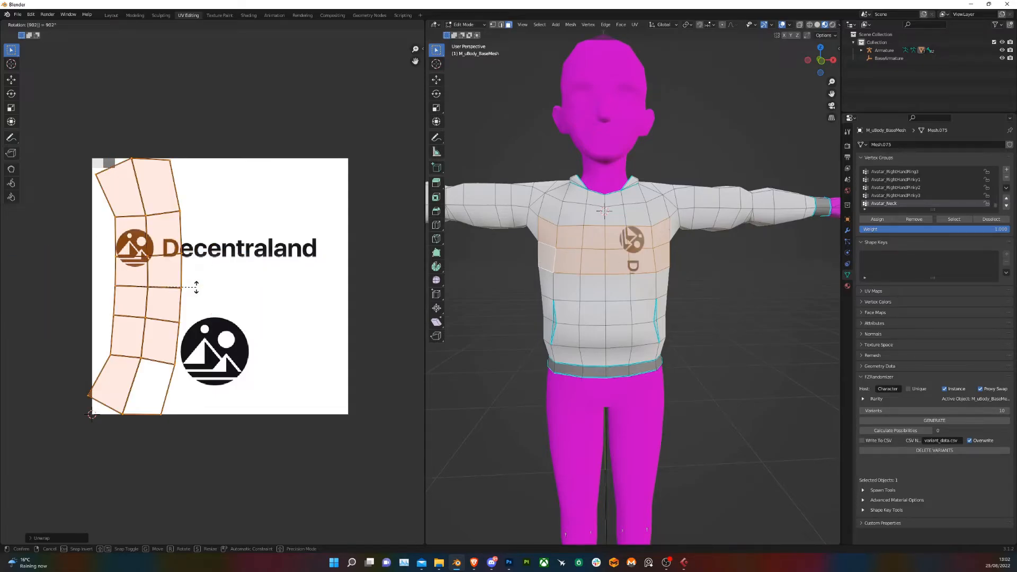
text(-90)
key(Return)
key(g)
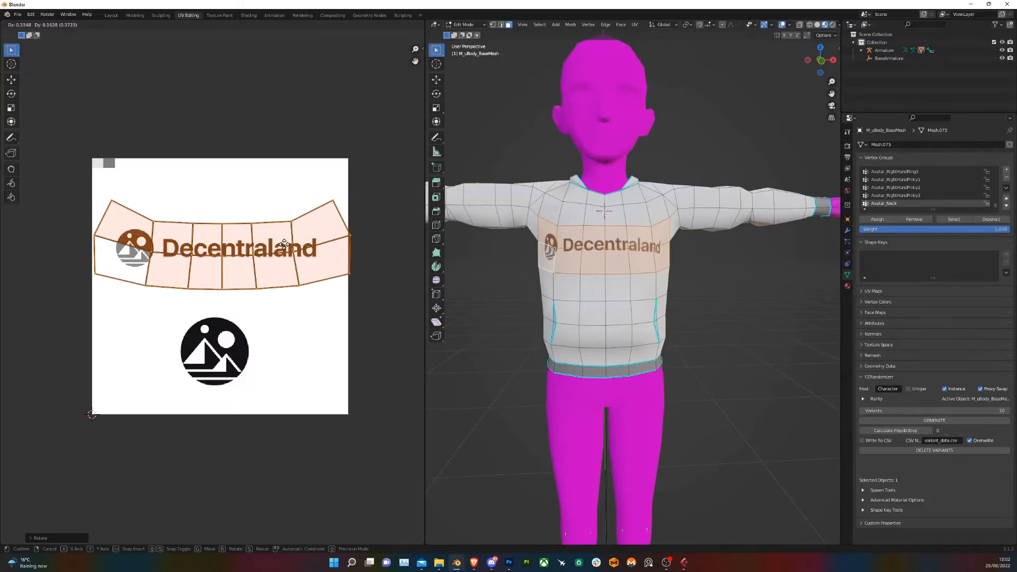
click(285, 239)
Step: Select the UV vertices at the chest strip's right end and lower them about 0.04 along Y
mouse_move(655, 338)
middle_down()
mouse_move(582, 338)
mouse_move(642, 338)
middle_up()
shift+middle_drag(525, 295, 589, 308)
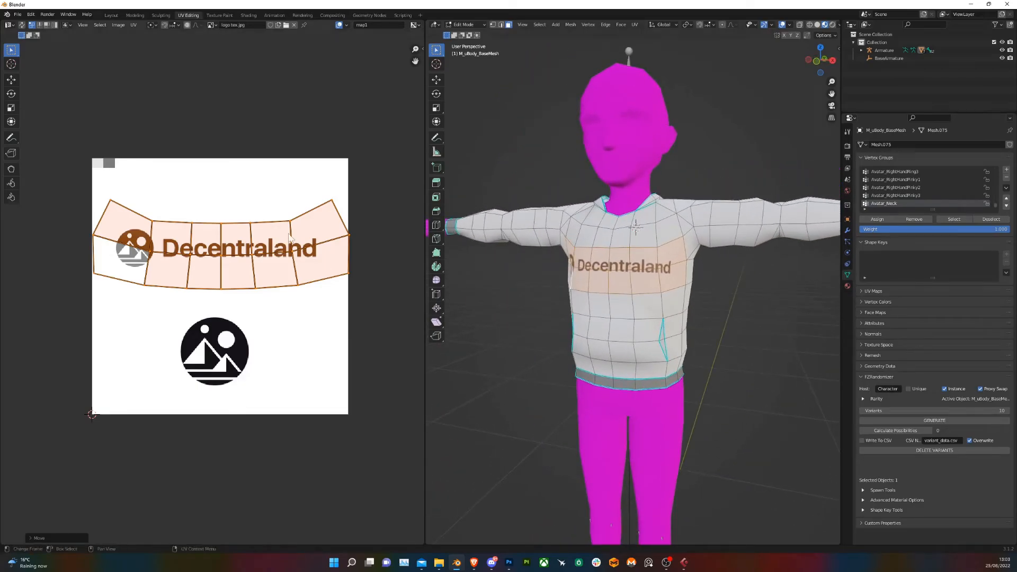
click(329, 204)
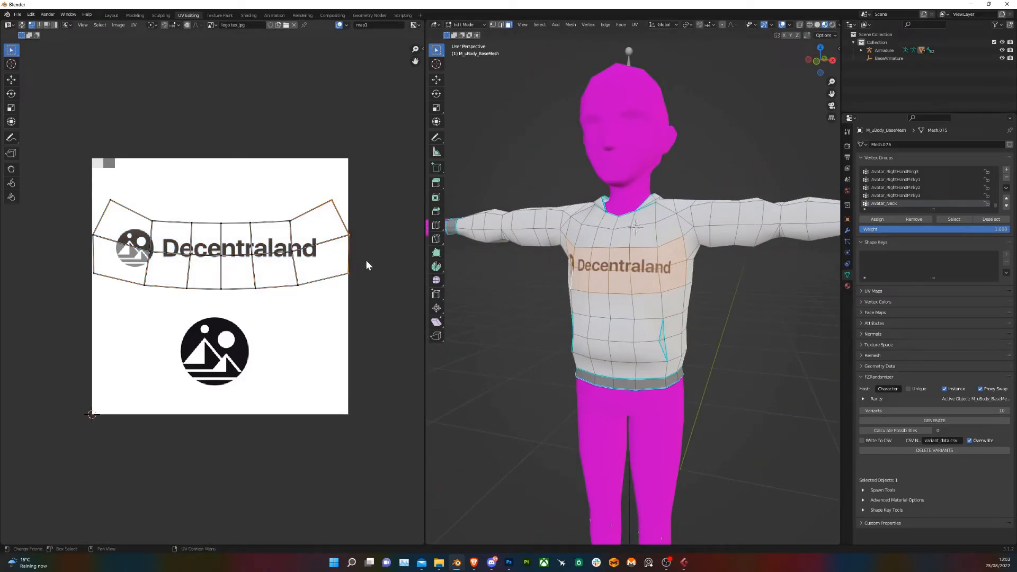
key(g)
key(y)
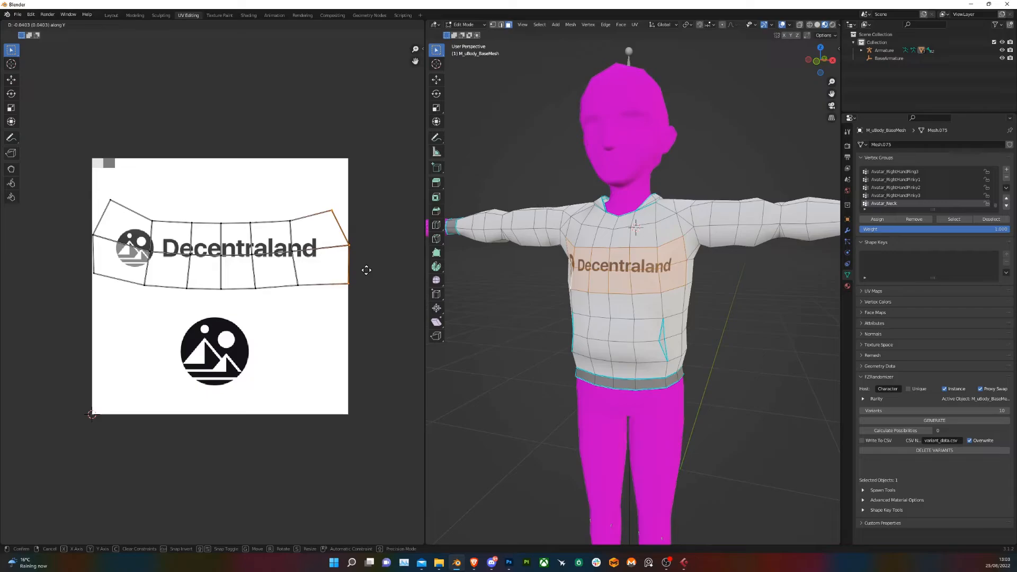
click(366, 270)
Step: Lower the UV vertices at the chest strip's left end slightly along Y to match the right end
click(109, 202)
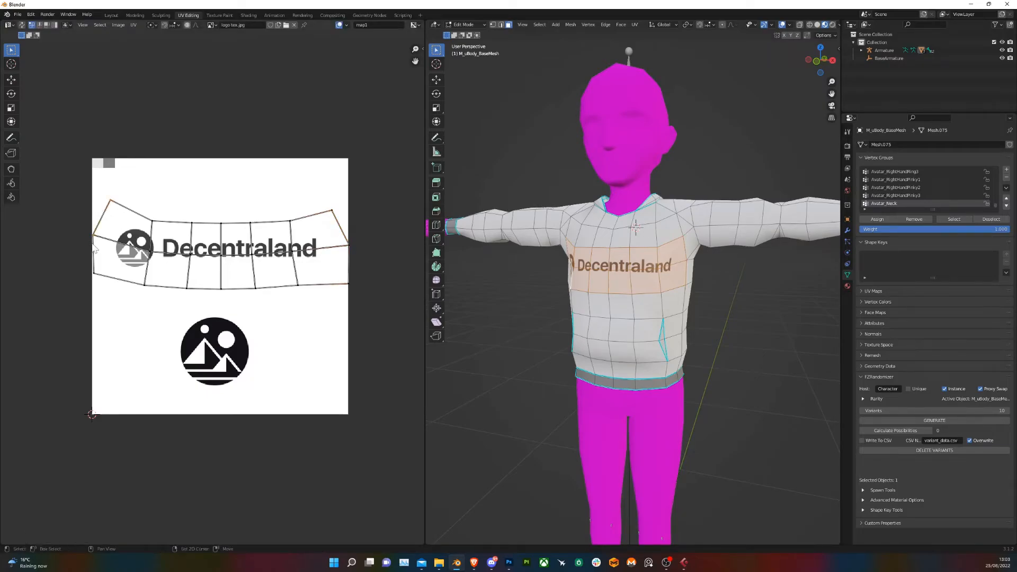
key(g)
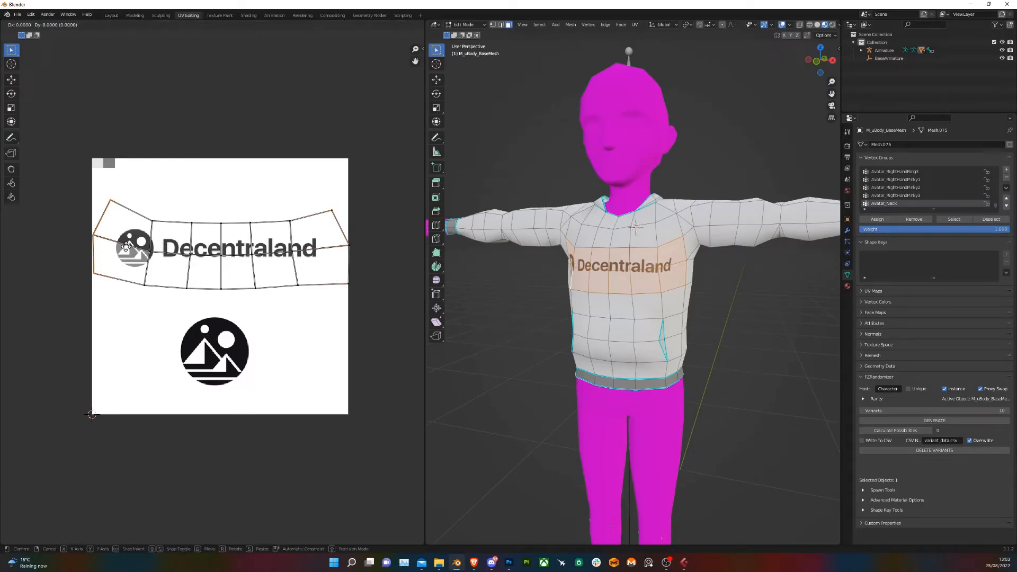
key(y)
click(125, 255)
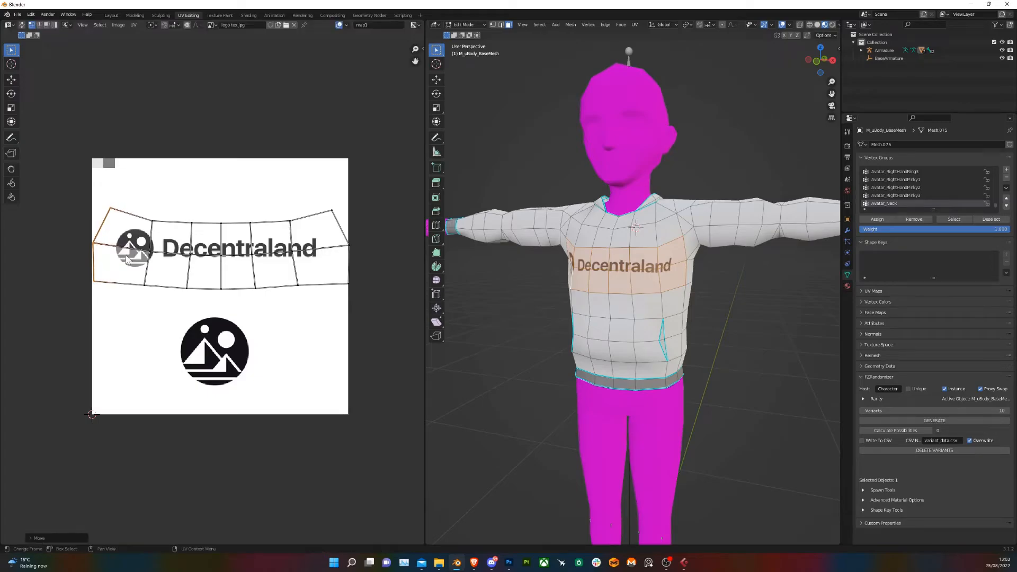
middle_drag(487, 302, 527, 310)
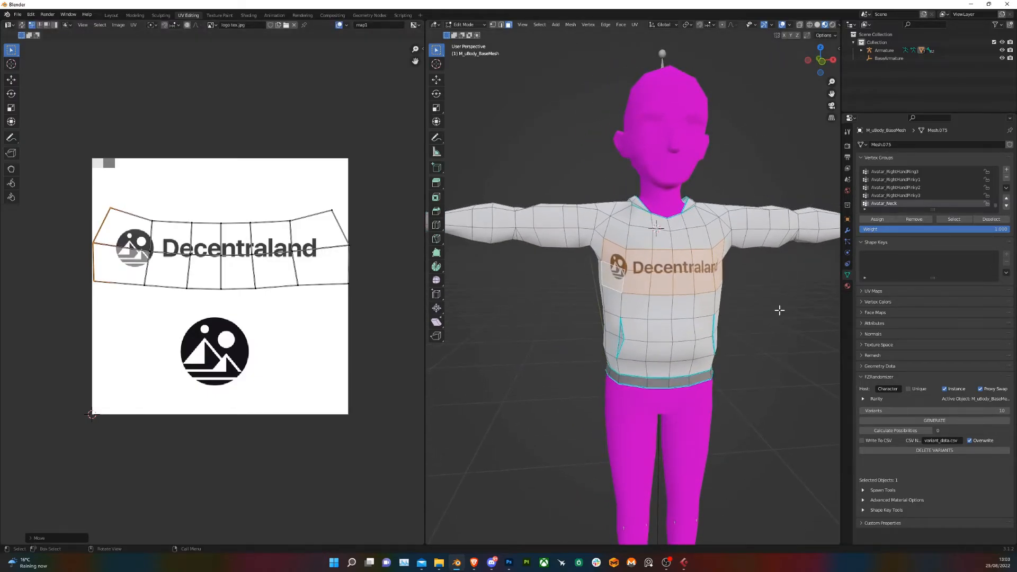
Step: Select a block of faces four wide and three high on the hoodie's back, plus the two corner faces beside the hood
click(776, 308)
middle_drag(776, 309, 680, 313)
click(598, 249)
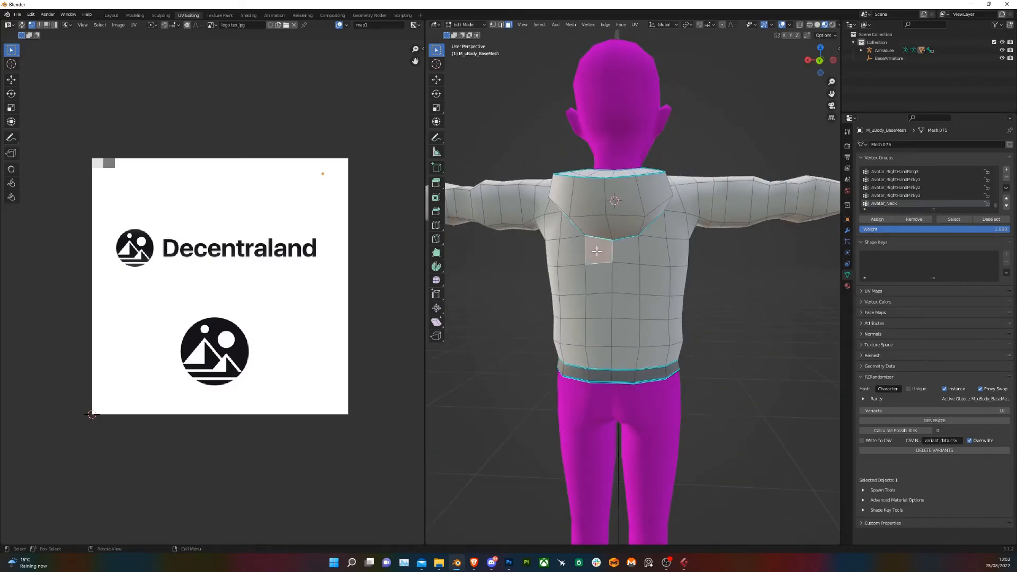
middle_drag(598, 250, 602, 268)
shift+click(593, 274)
shift+click(620, 248)
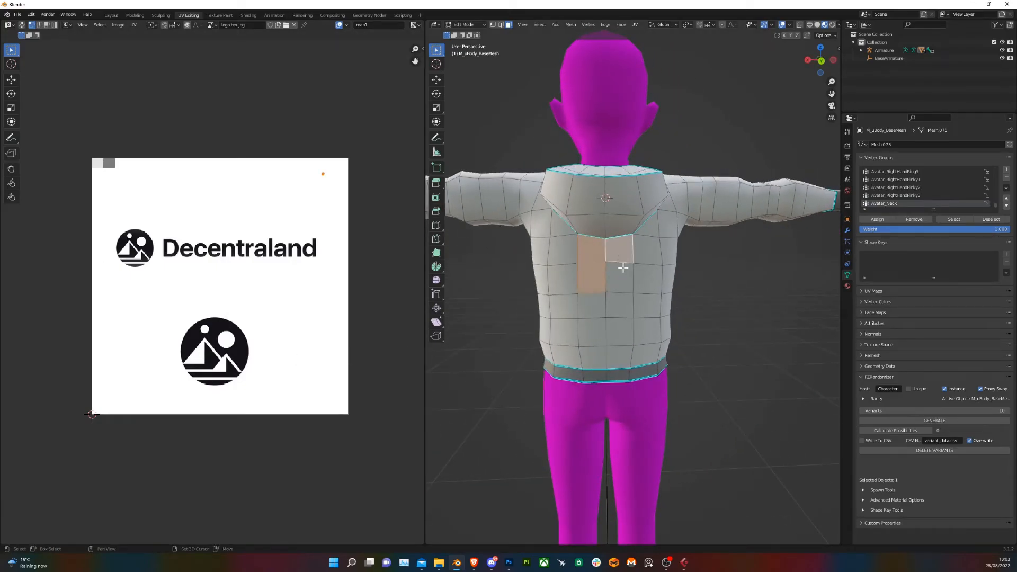
shift+click(620, 277)
shift+click(620, 305)
shift+click(591, 305)
shift+click(563, 305)
shift+click(569, 280)
shift+click(567, 252)
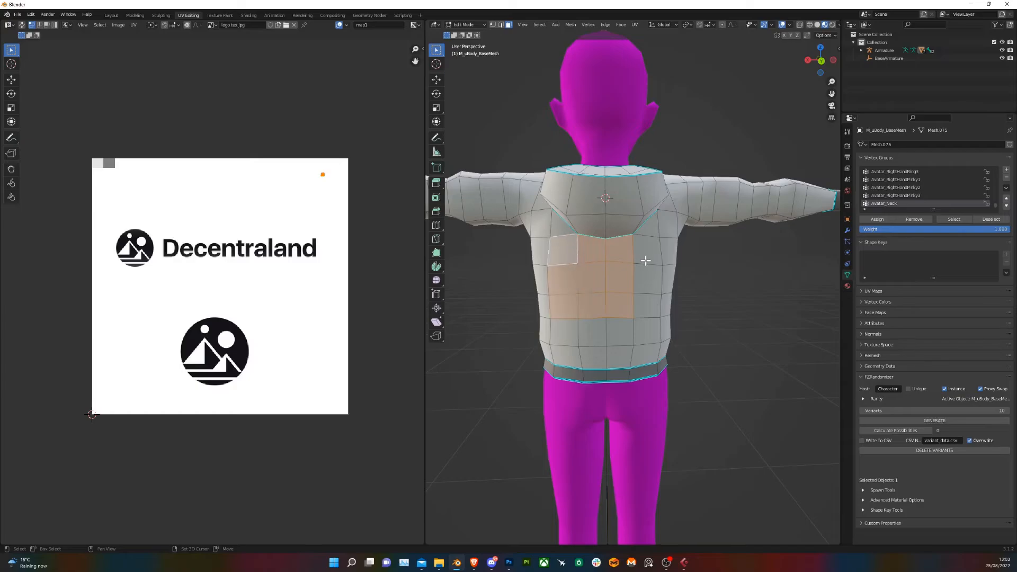
shift+click(646, 259)
shift+click(655, 301)
shift+click(652, 281)
shift+click(646, 232)
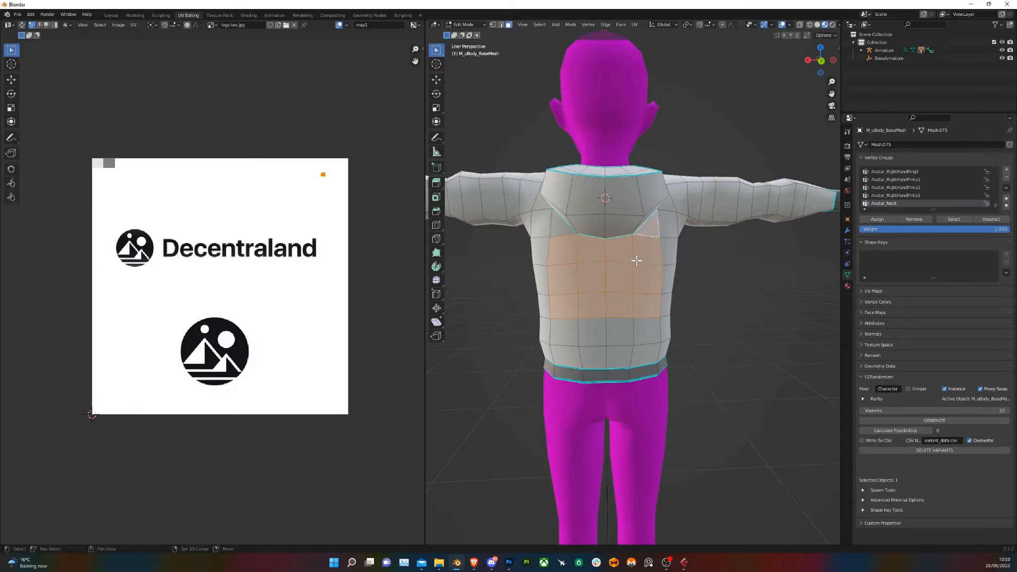
shift+click(558, 227)
Step: Unwrap the selected back faces with Project from View from the straight back orthographic view
click(821, 60)
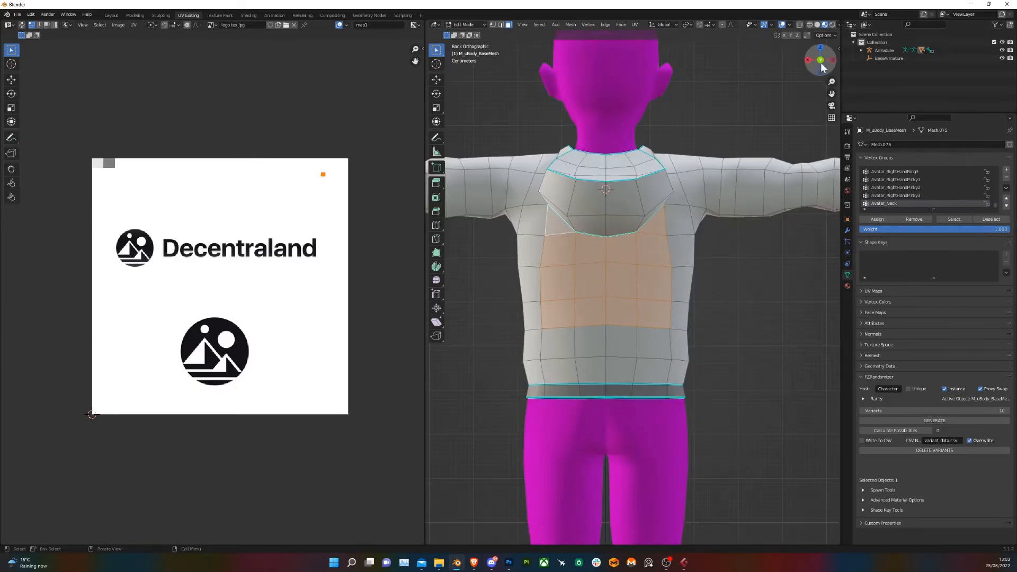
key(u)
click(598, 270)
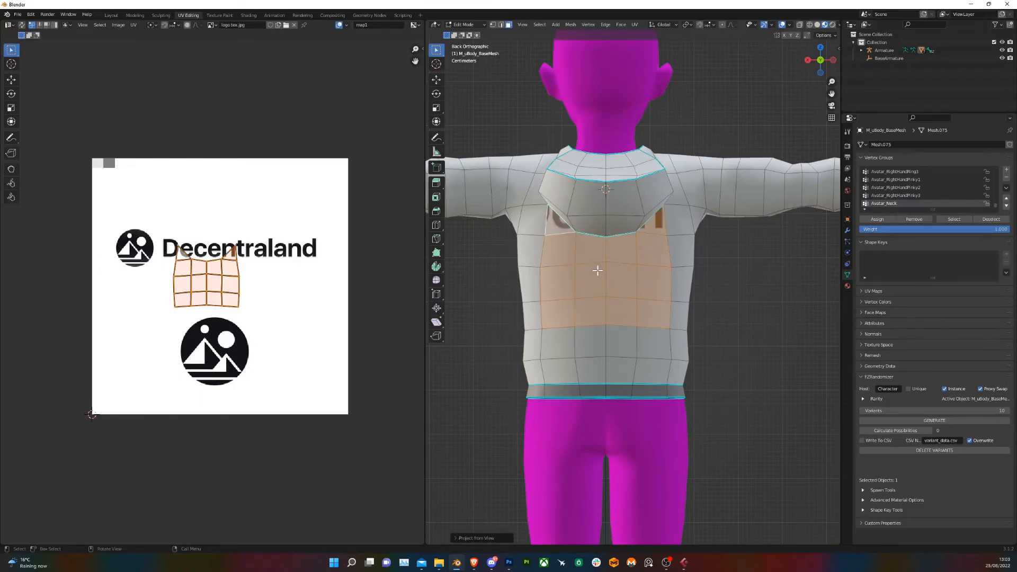
Step: Move the back UVs over the round Decentraland emblem and enlarge them so the logo fits centred on the hoodie's back
key(g)
click(313, 311)
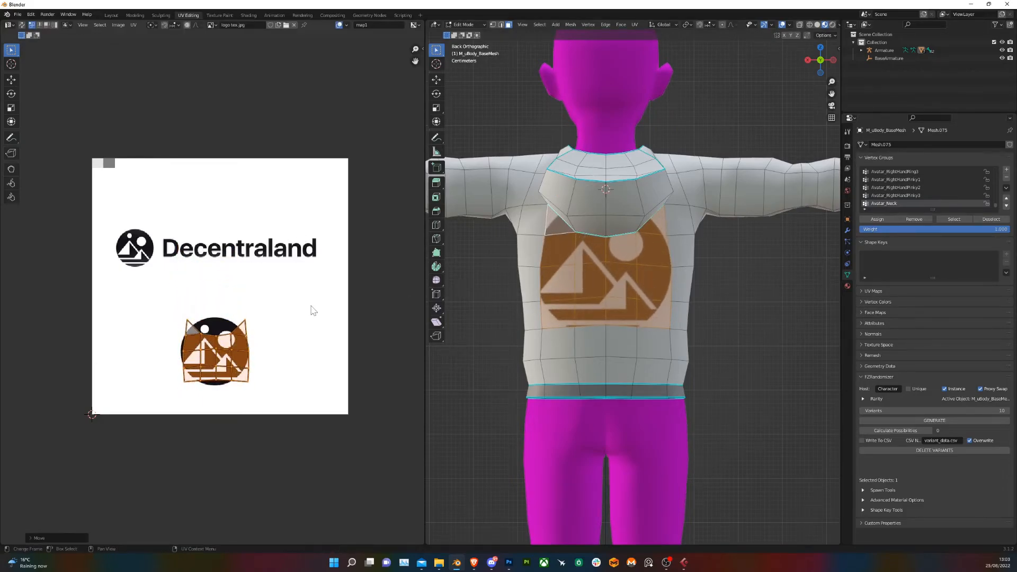
key(s)
click(347, 316)
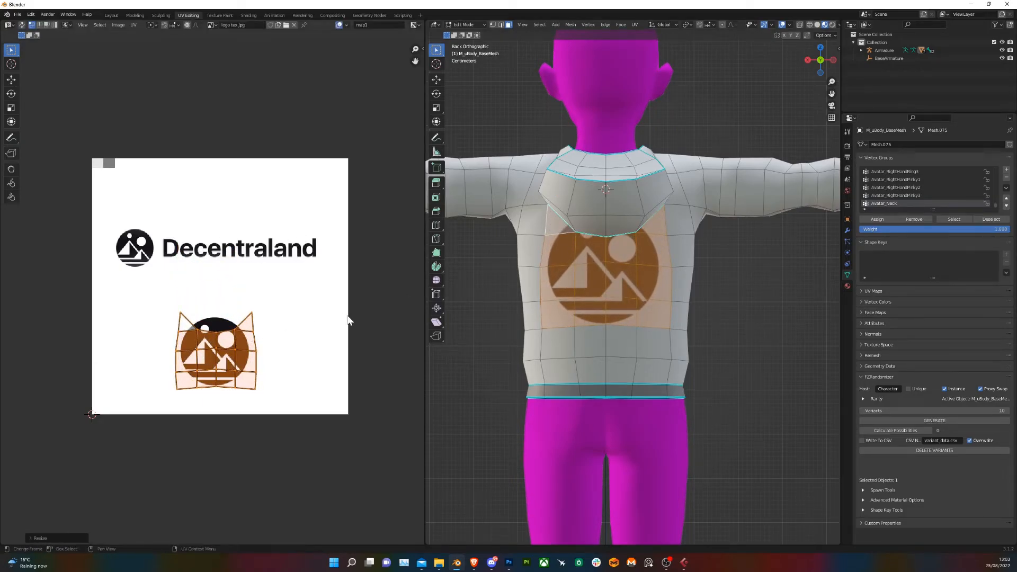
key(g)
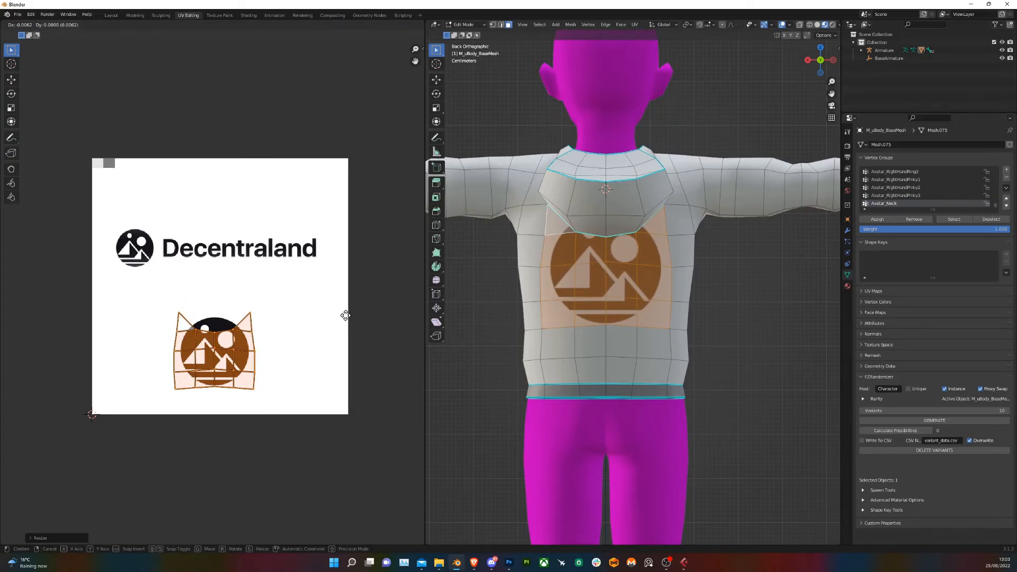
click(347, 319)
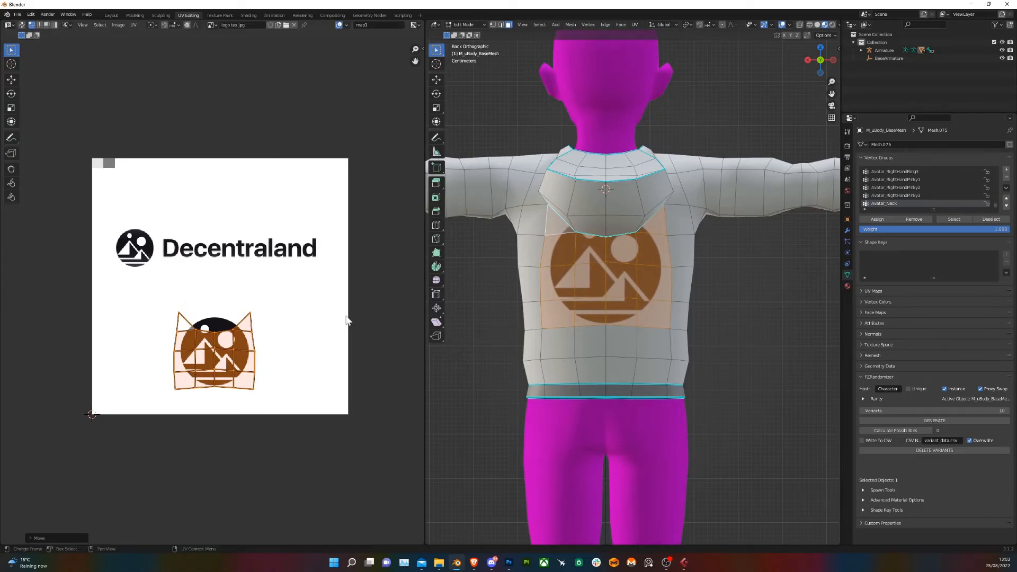
Step: Leave mesh editing and examine the logo placement on the hoodie's front, back and sides
click(789, 281)
scroll(779, 282, down, 6)
middle_drag(737, 293, 480, 321)
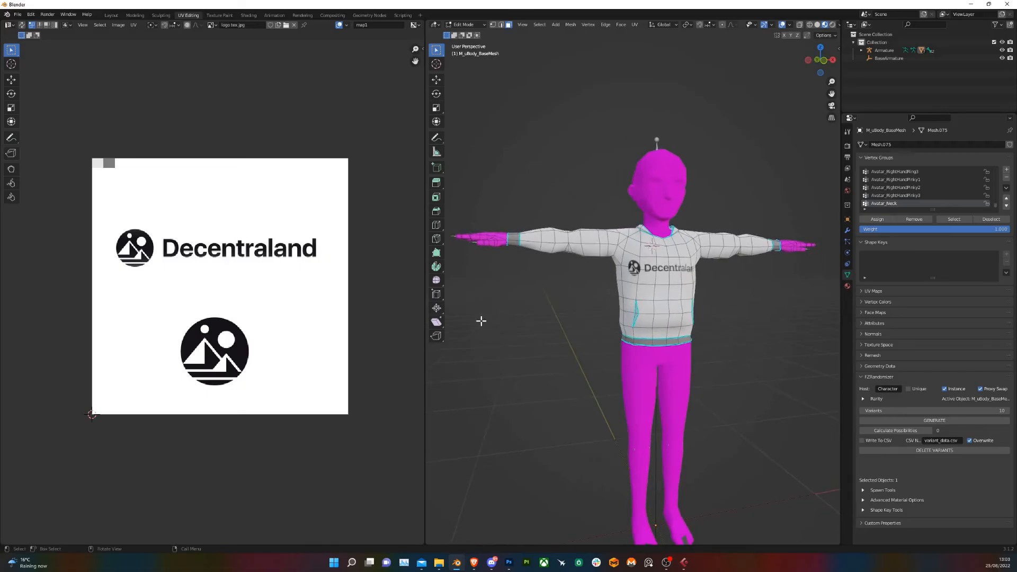
scroll(536, 324, up, 2)
scroll(556, 320, down, 3)
middle_drag(576, 316, 552, 334)
scroll(552, 339, up, 2)
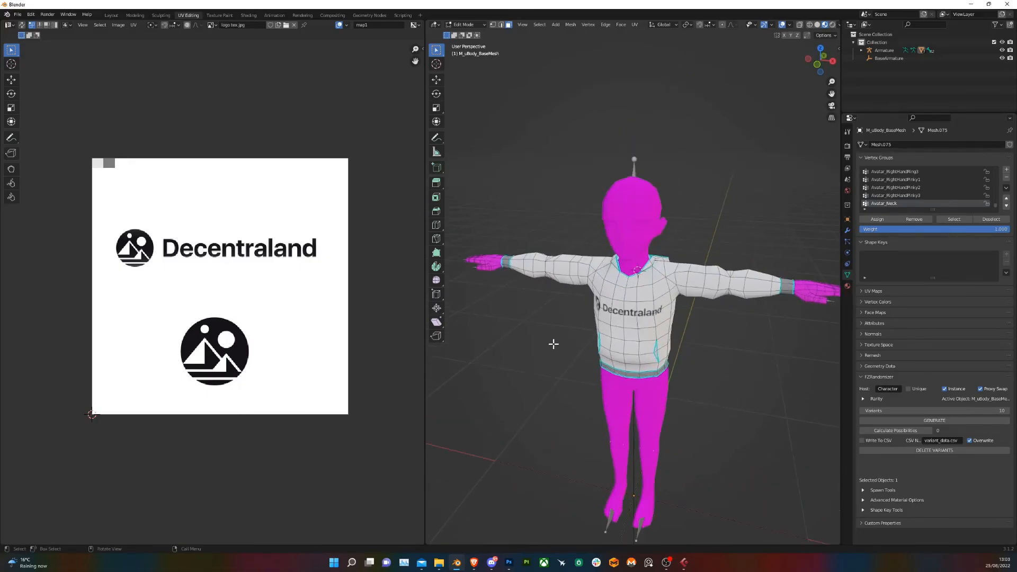
key(Tab)
scroll(589, 321, up, 2)
middle_drag(629, 323, 683, 298)
scroll(684, 299, up, 3)
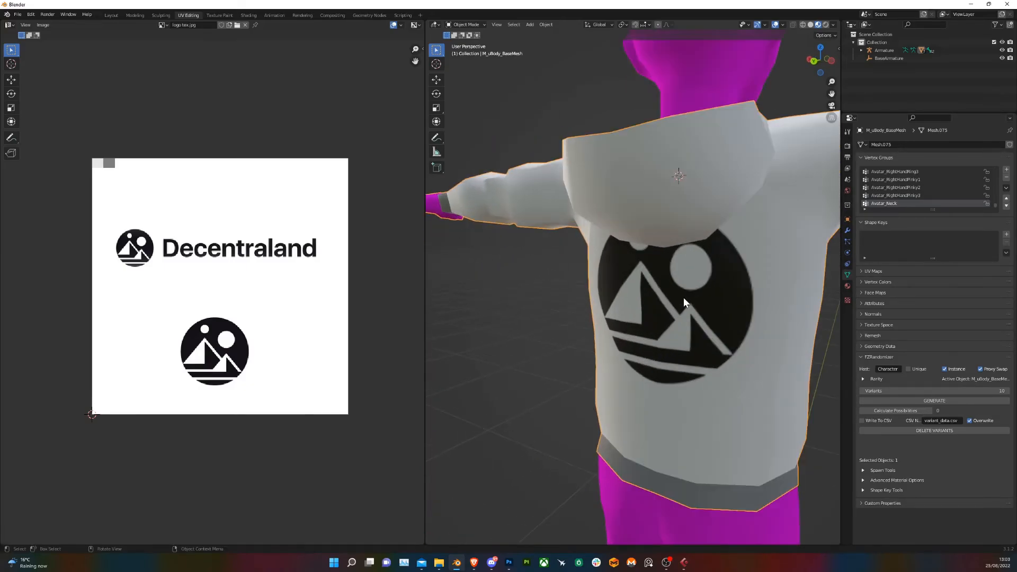
scroll(685, 301, down, 3)
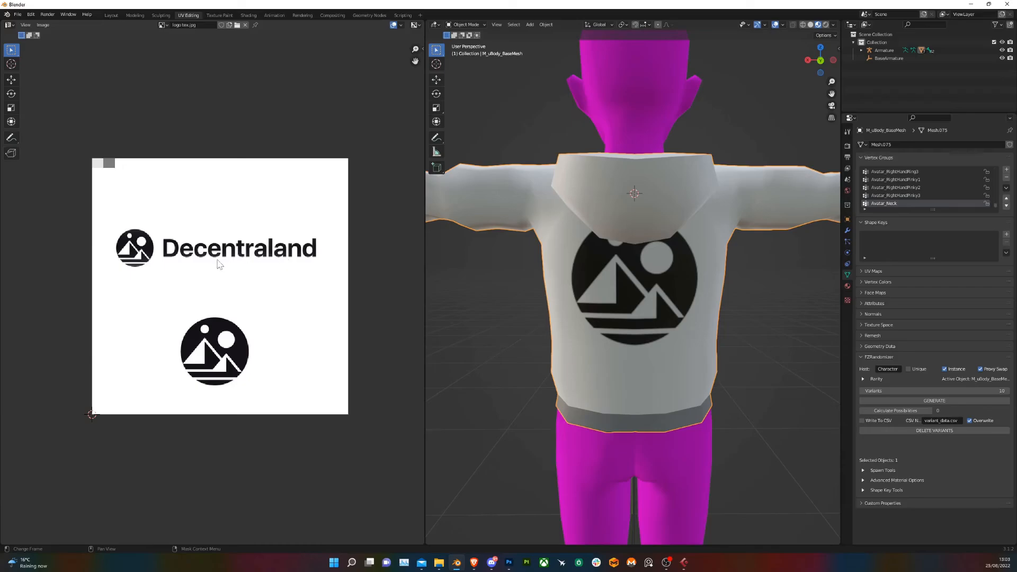
middle_drag(602, 278, 707, 278)
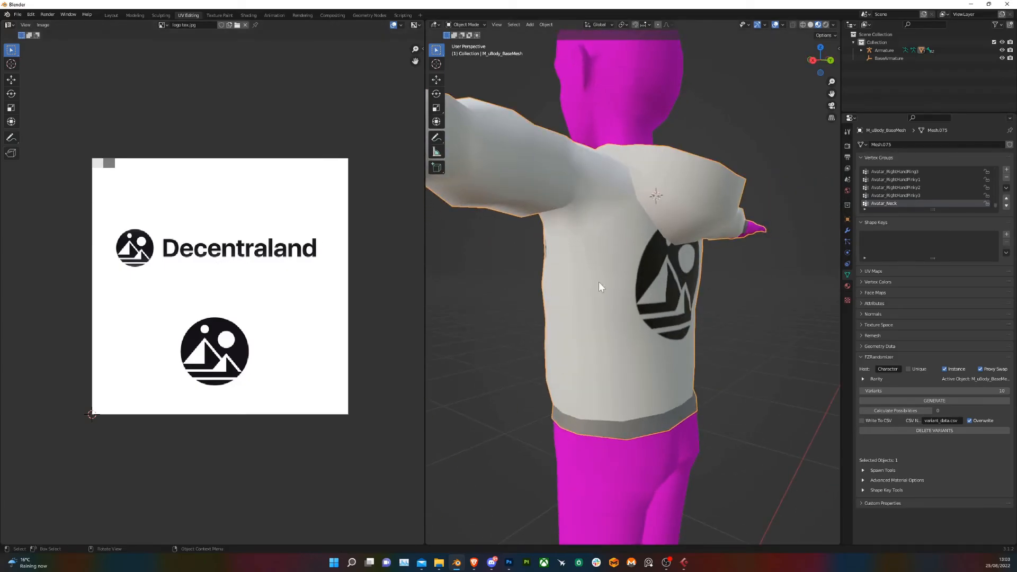
scroll(599, 286, down, 3)
middle_drag(631, 236, 588, 272)
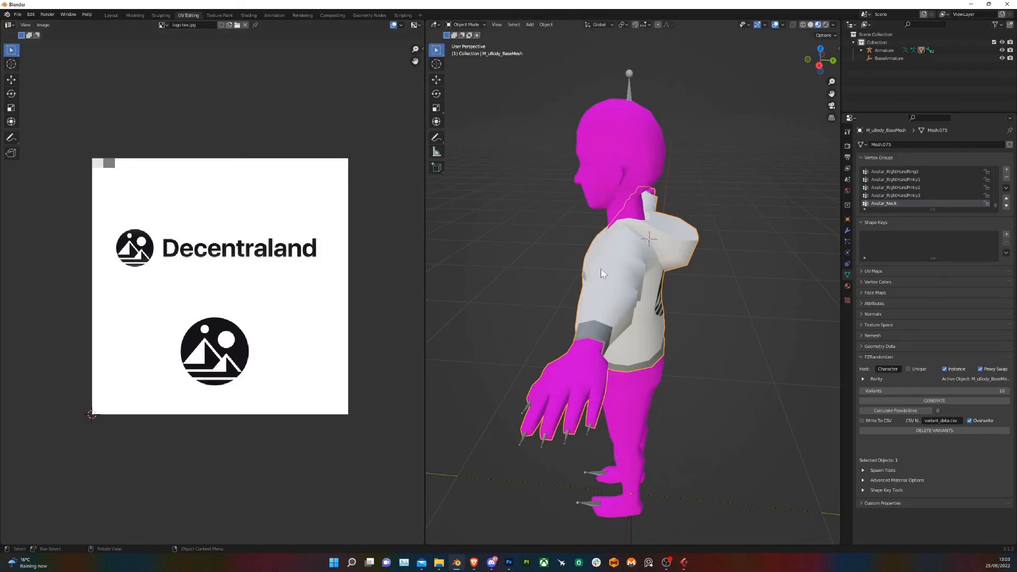
Step: Display the full hoodie UV layout over the texture, and examine the finished hoodie from the front in object mode
key(Tab)
key(a)
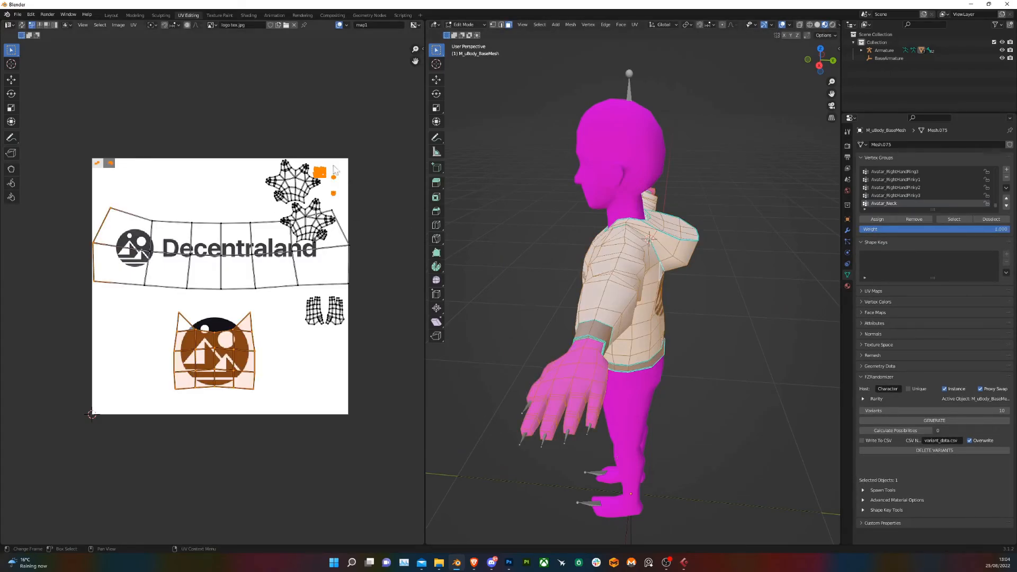
key(Tab)
middle_drag(466, 228, 717, 271)
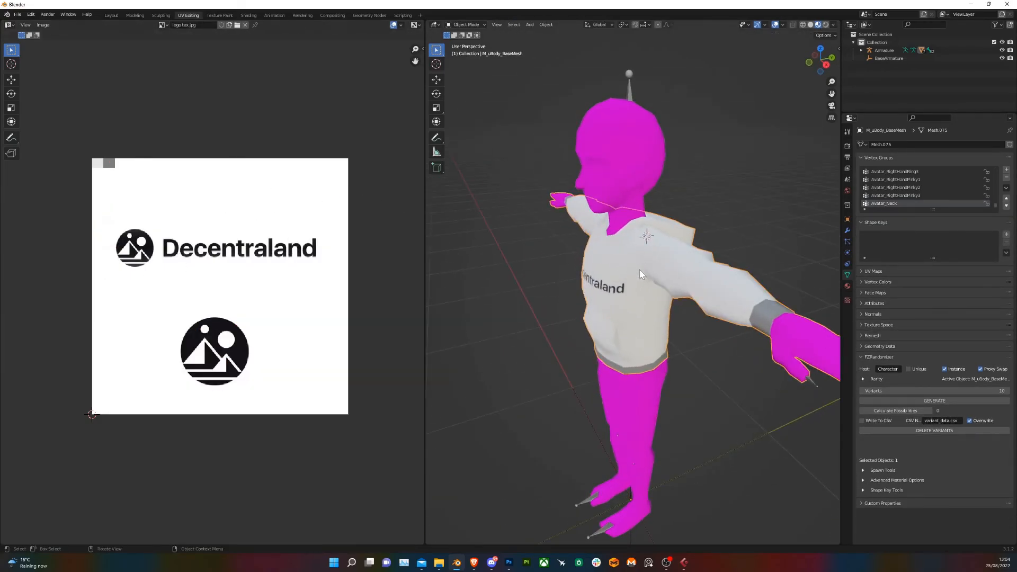
middle_drag(639, 269, 715, 270)
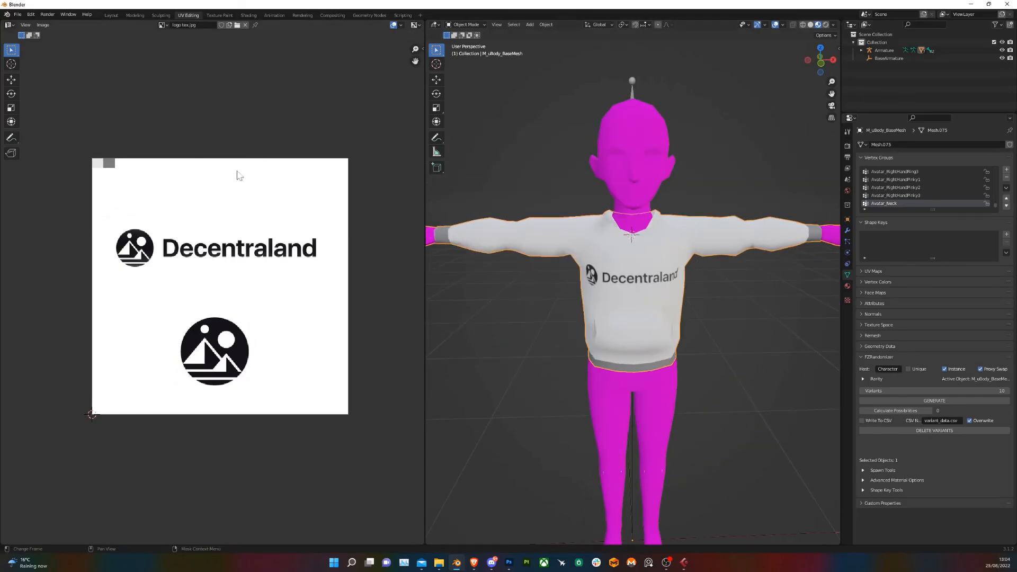
middle_drag(576, 246, 631, 273)
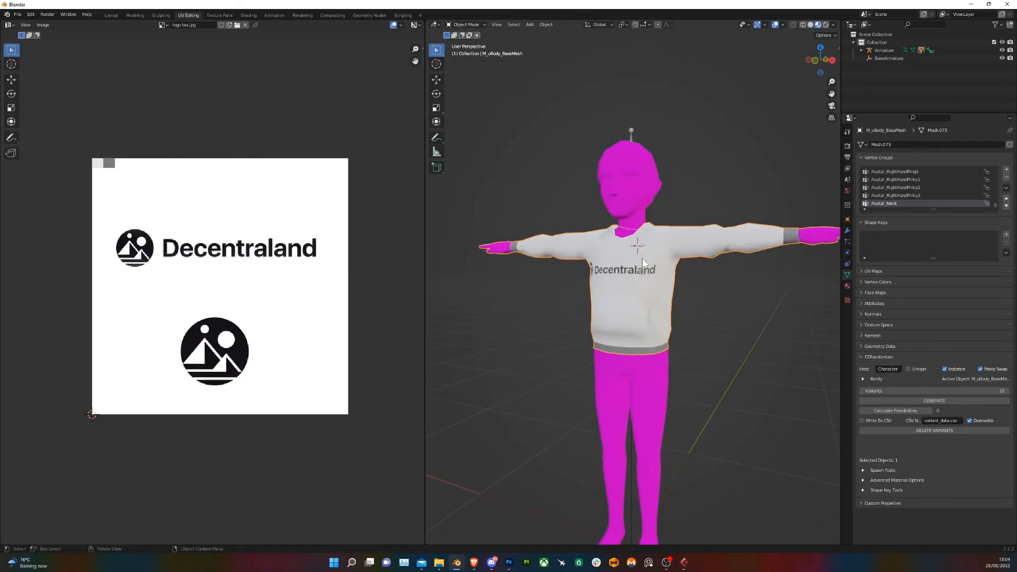